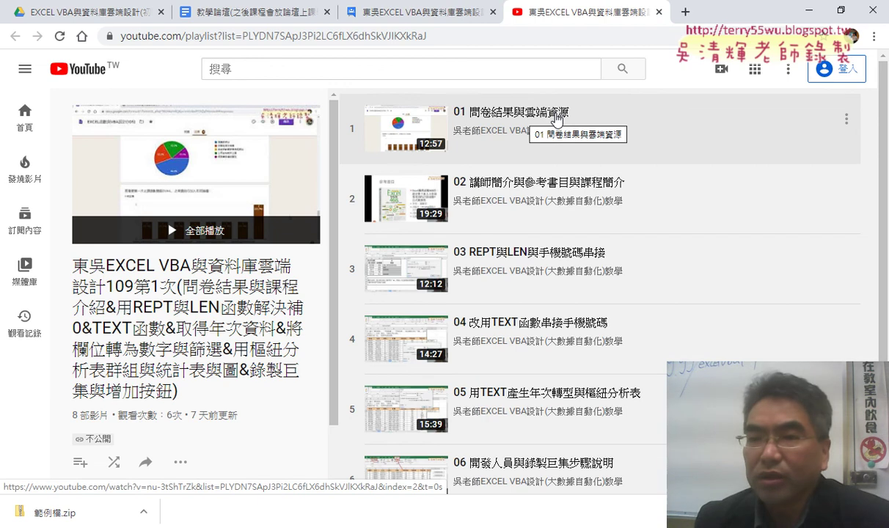
Switch from the YouTube playlist to the Google Drive course folder.
left_click(87, 14)
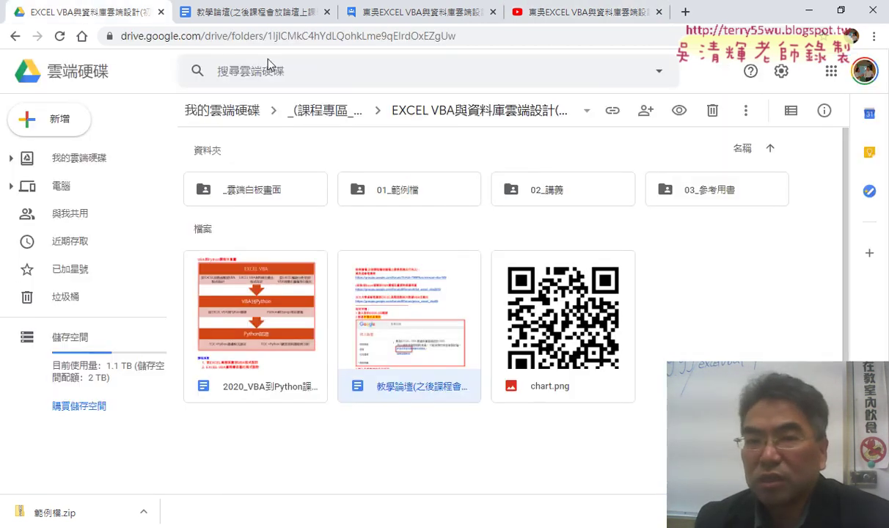
left_click(336, 38)
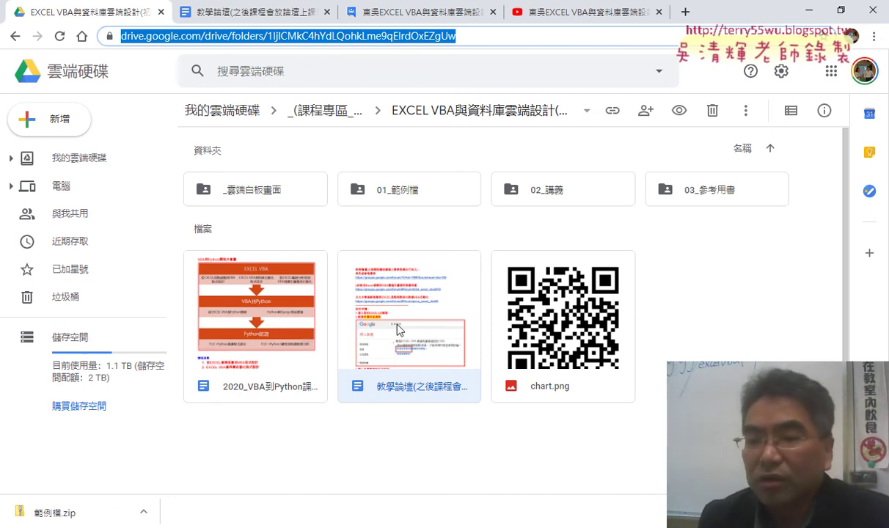
left_click(410, 195)
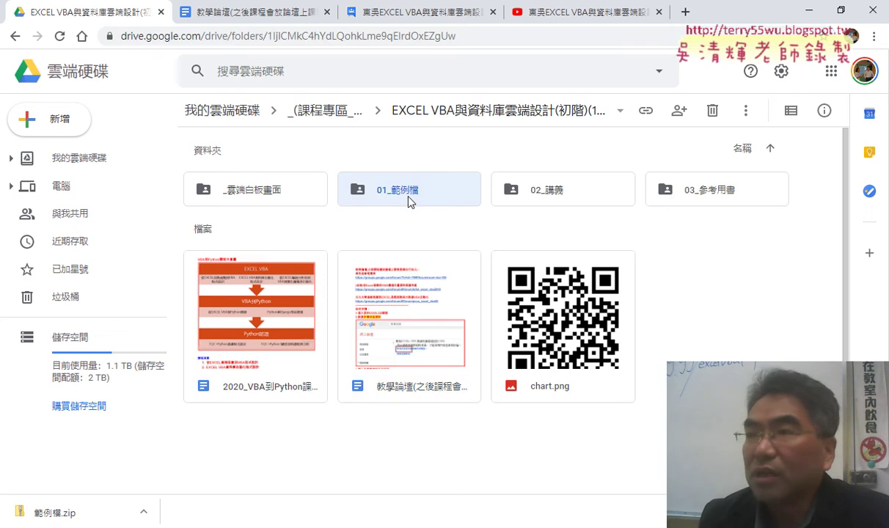
left_click(547, 196)
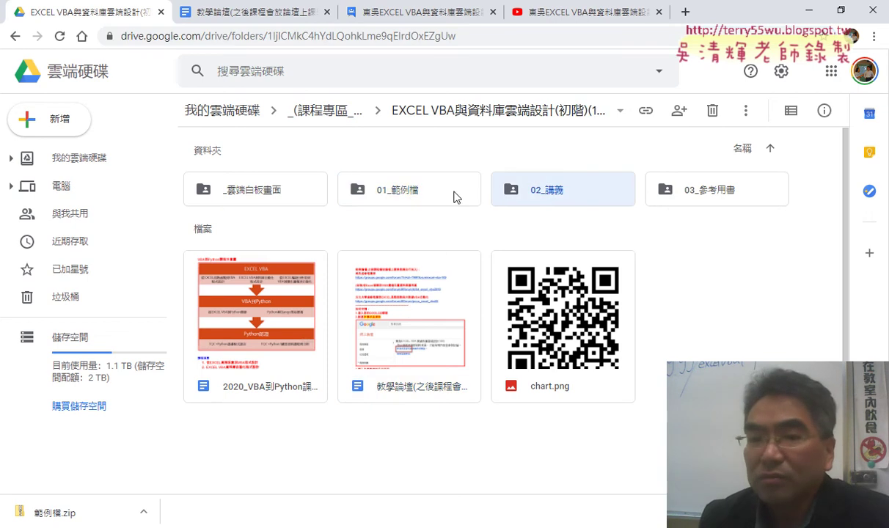
left_click(284, 196)
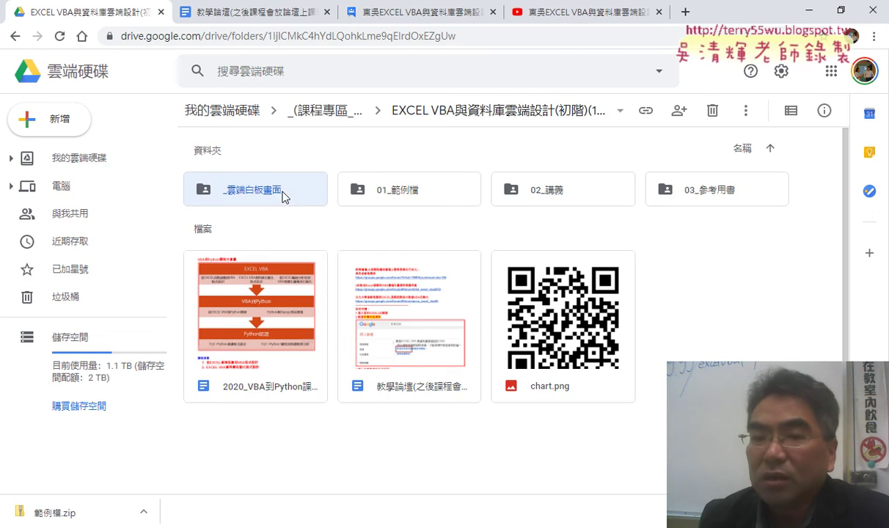
left_click(539, 194)
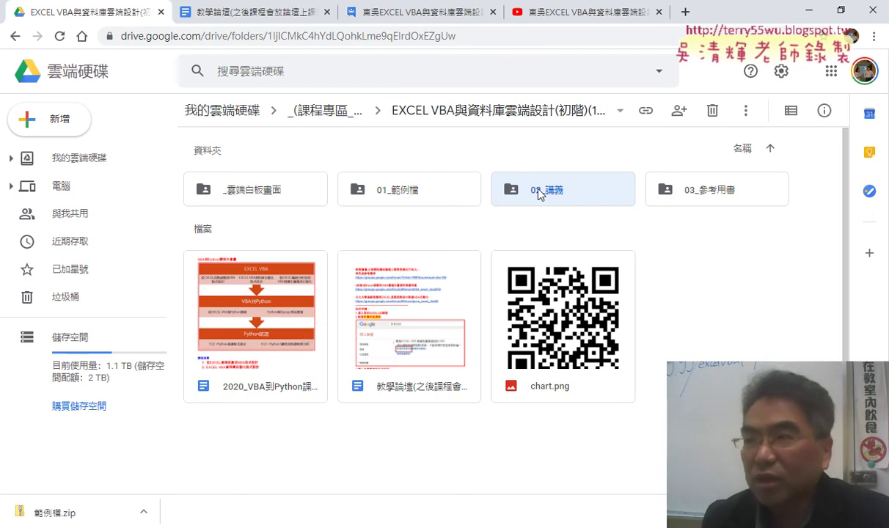
Open the _雲端白板畫面 folder, then its 01_文字與資料函數 subfolder.
double_click(228, 193)
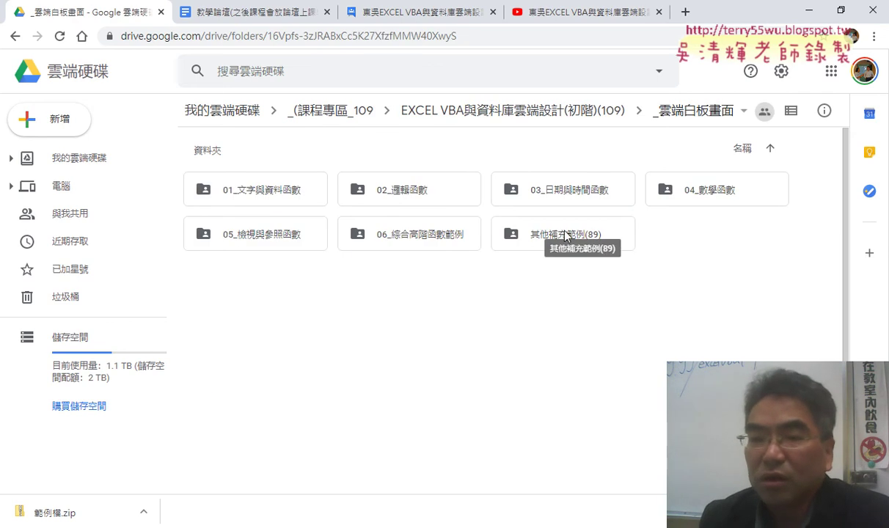
left_click(272, 197)
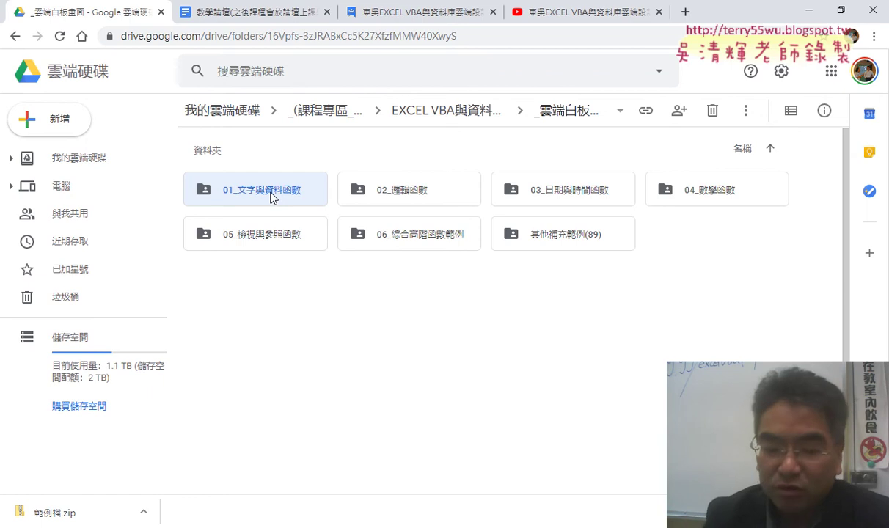
double_click(273, 196)
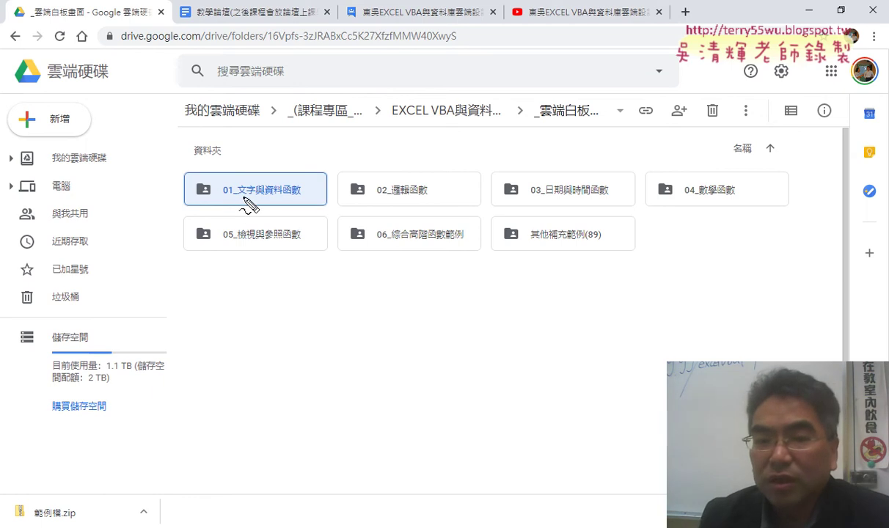
left_click_drag(236, 197, 299, 195)
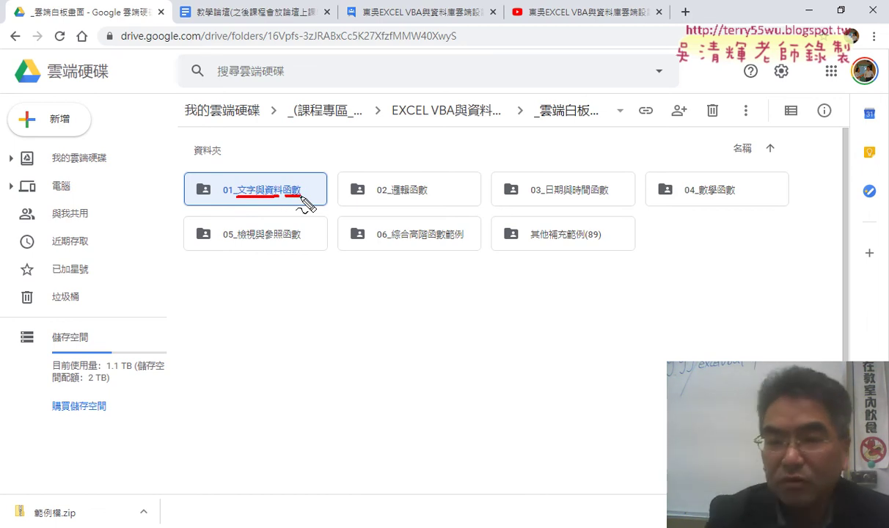
key("Escape")
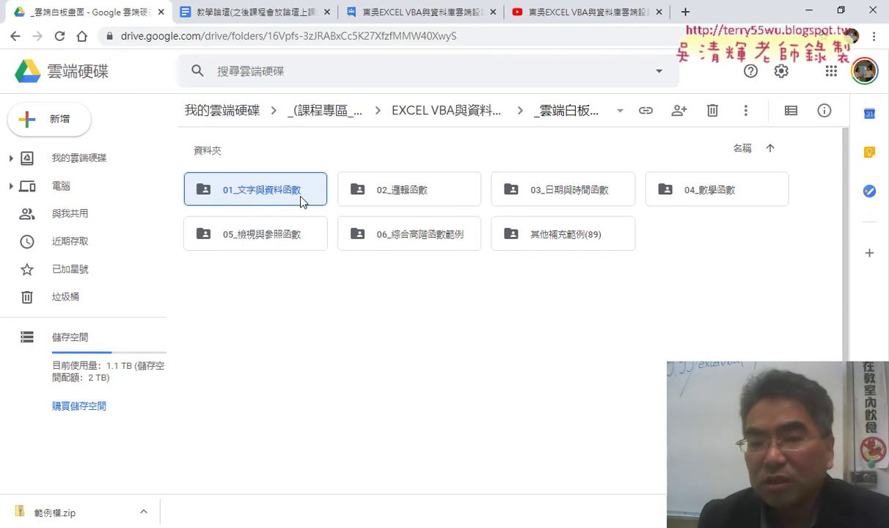
double_click(302, 202)
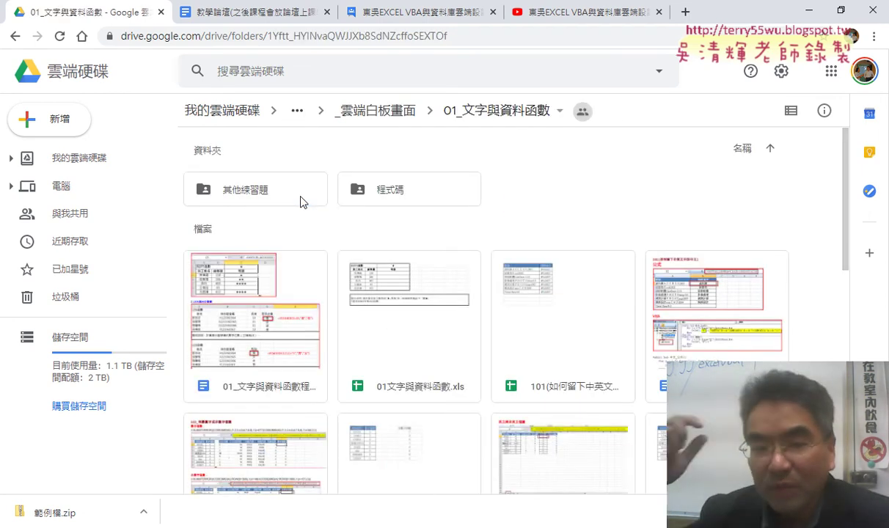
Open the 01文字與資料函數.xls spreadsheet from the folder listing.
scroll(303, 201, "down", 3)
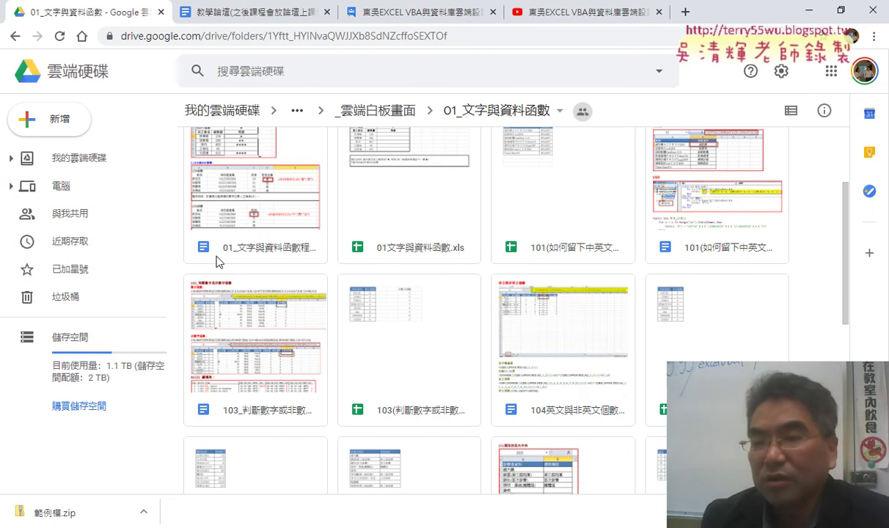
left_click(379, 251)
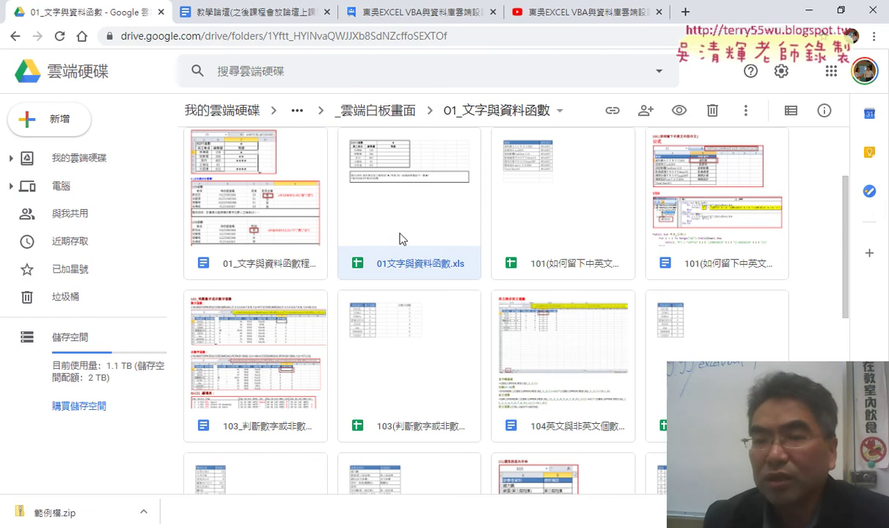
double_click(401, 239)
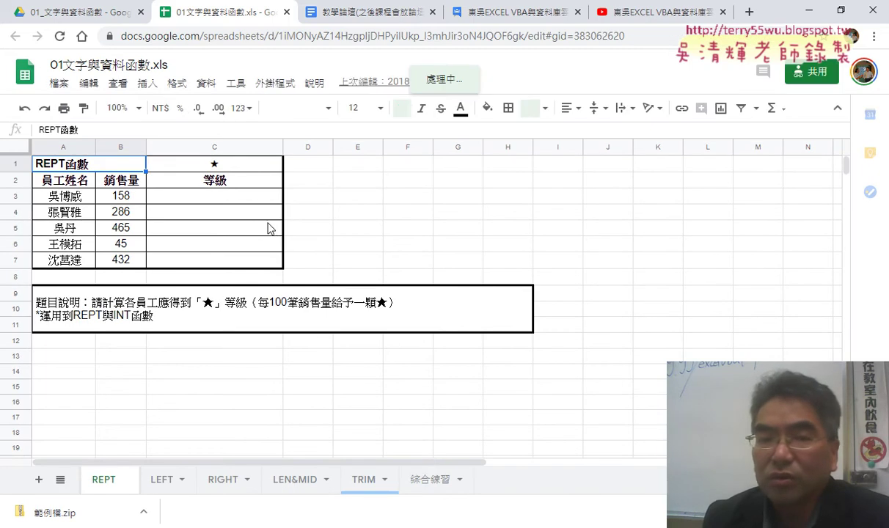
Look at the File > Download formats and Tools menu, then close the 01文字與資料函數.xls tab.
left_click(61, 84)
mouse_move(110, 246)
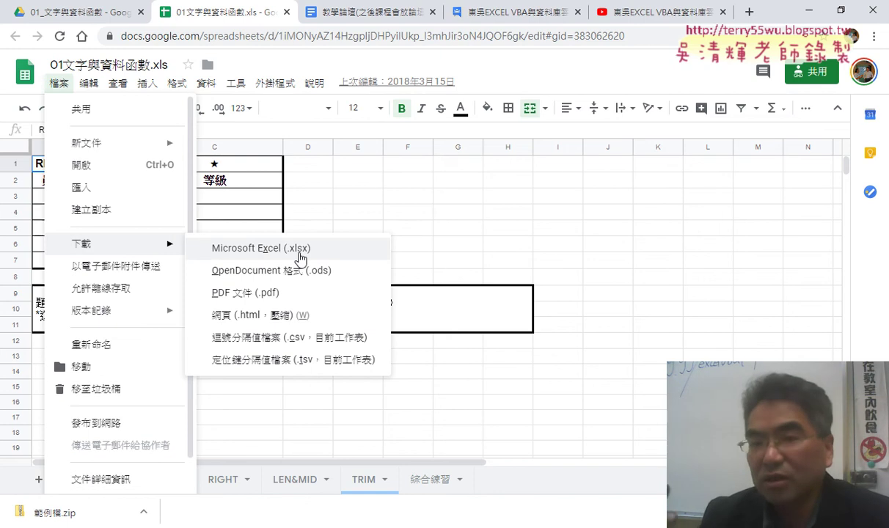
mouse_move(236, 83)
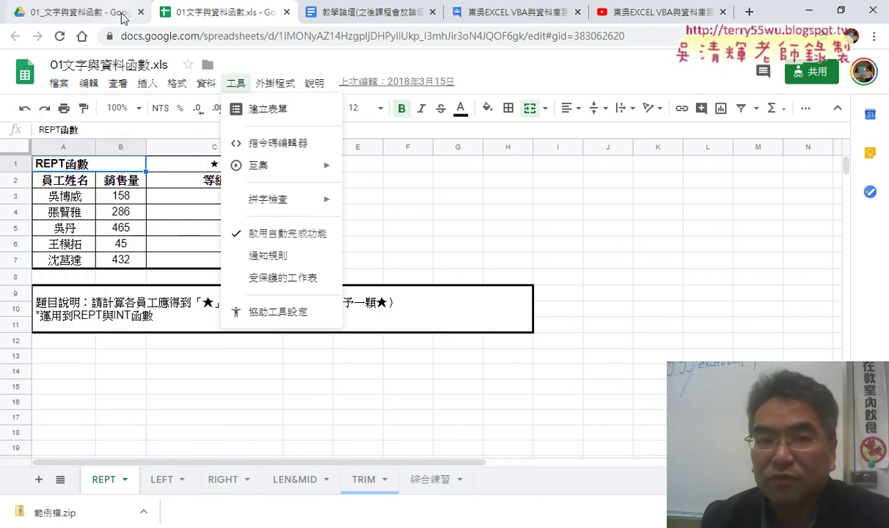
left_click(286, 13)
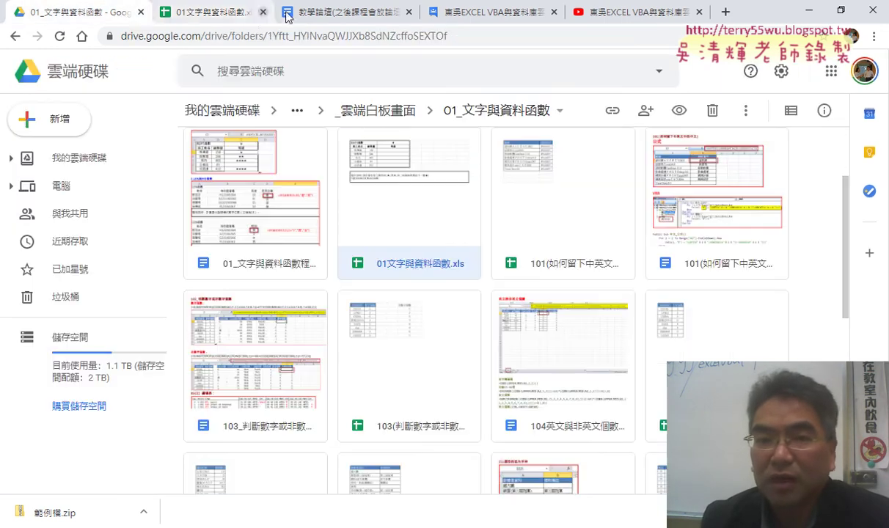
Open 01_文字與資料函數程式碼.docx and scroll down through the notes.
double_click(267, 224)
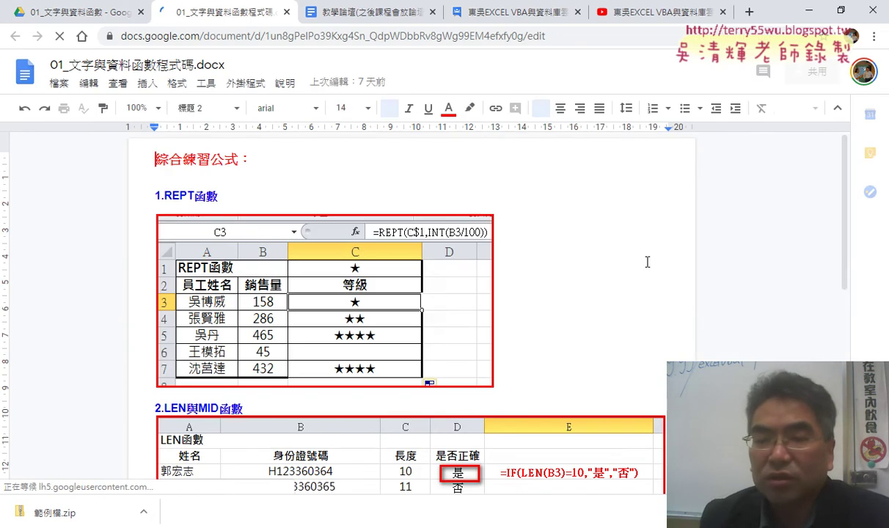
scroll(735, 280, "down", 3)
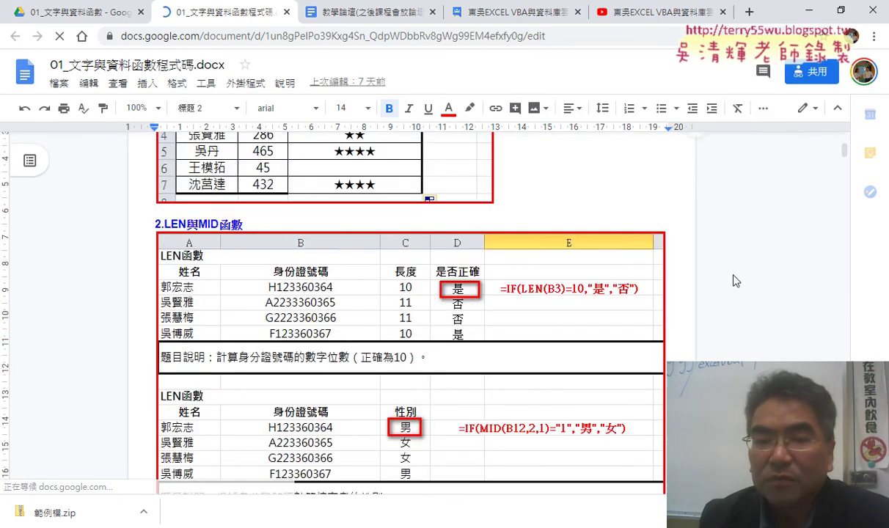
scroll(736, 280, "down", 5)
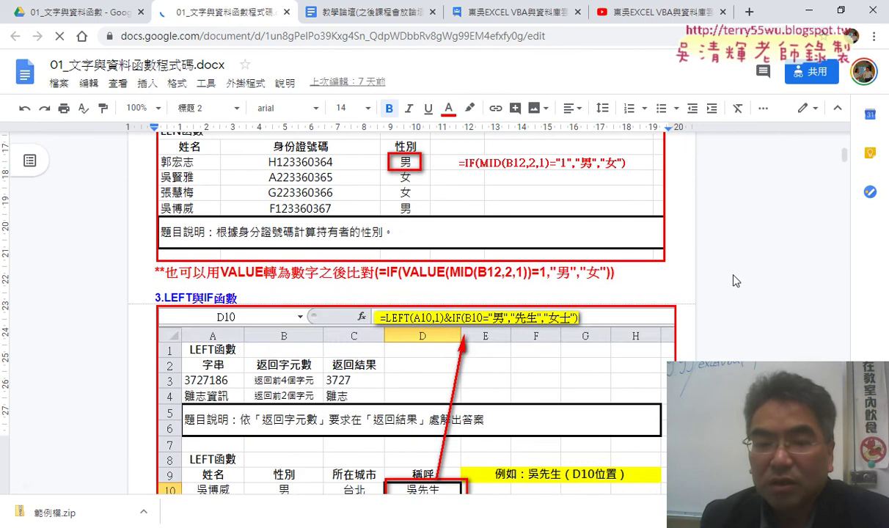
scroll(735, 280, "down", 2)
scroll(735, 280, "down", 3)
scroll(735, 280, "down", 1)
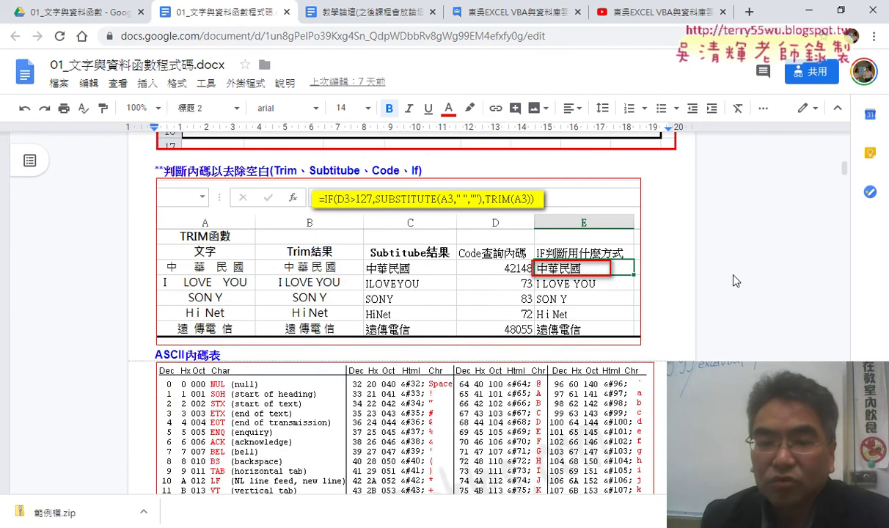
scroll(735, 280, "down", 3)
scroll(735, 280, "down", 2)
scroll(736, 280, "down", 3)
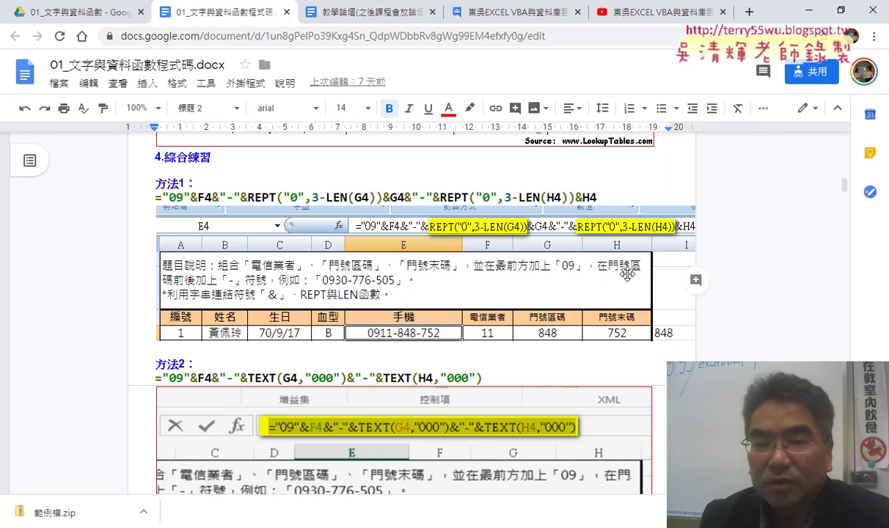
Select the 方法1 and 方法2 formula lines in the notes.
left_click_drag(602, 199, 361, 189)
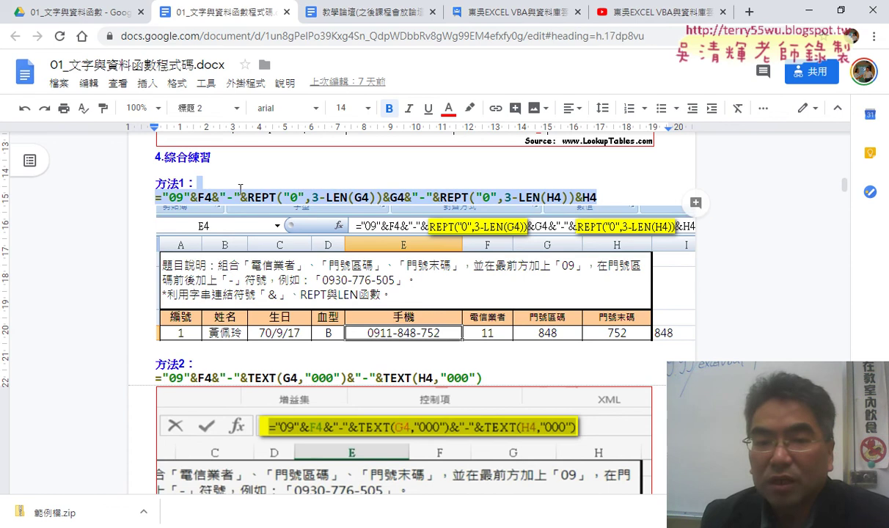
left_click_drag(240, 190, 153, 199)
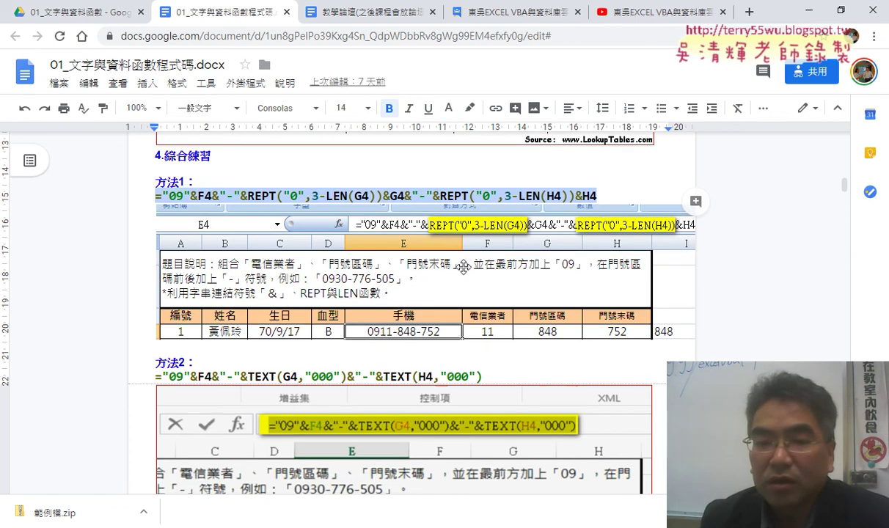
scroll(499, 235, "down", 2)
left_click(499, 235)
left_click_drag(500, 235, 150, 236)
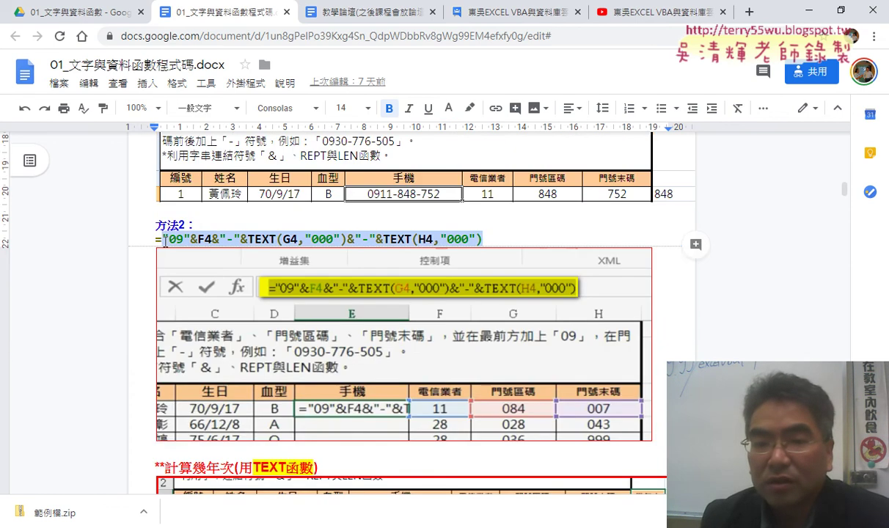
scroll(552, 307, "down", 3)
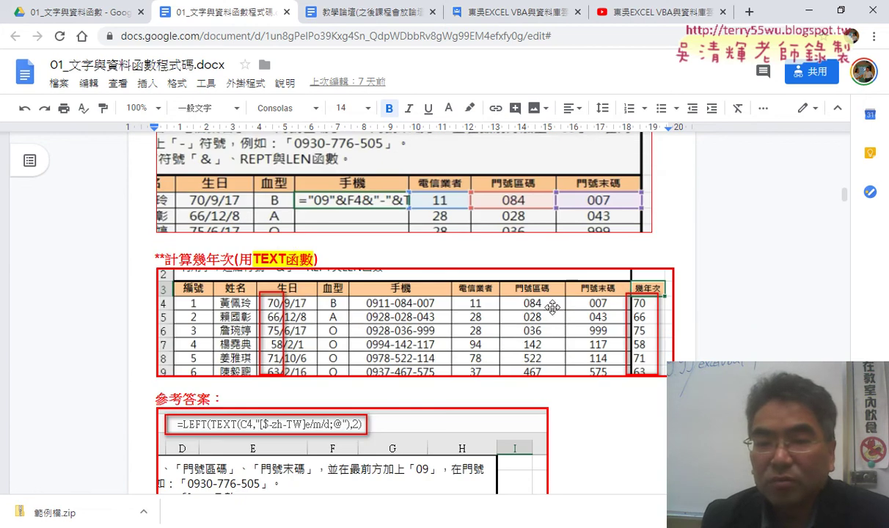
Highlight 年次 in the 計算幾年次 heading and continue to the 轉為數字再篩選 section.
left_click(206, 259)
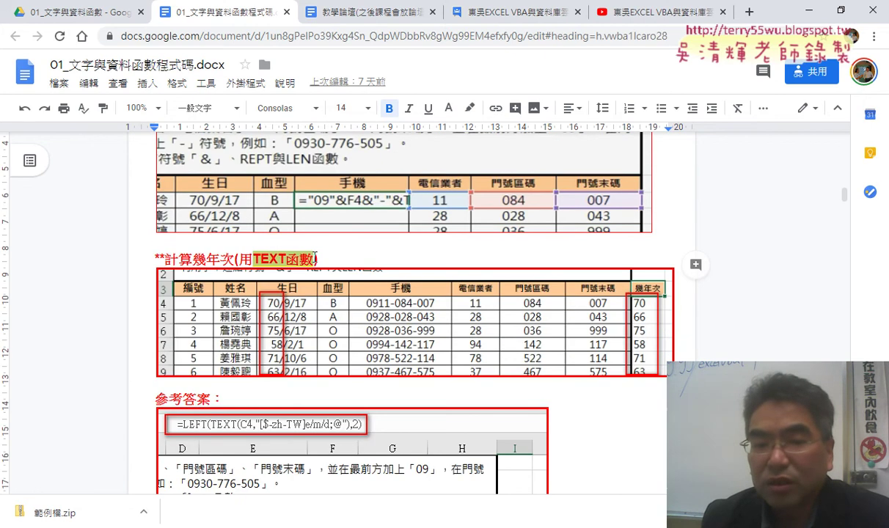
left_click_drag(206, 259, 233, 258)
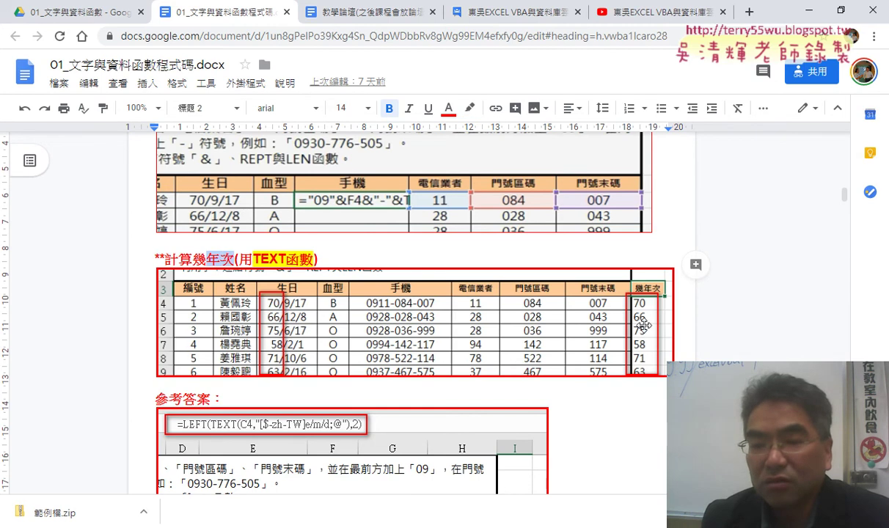
scroll(700, 332, "down", 2)
scroll(700, 332, "down", 2)
scroll(700, 332, "down", 1)
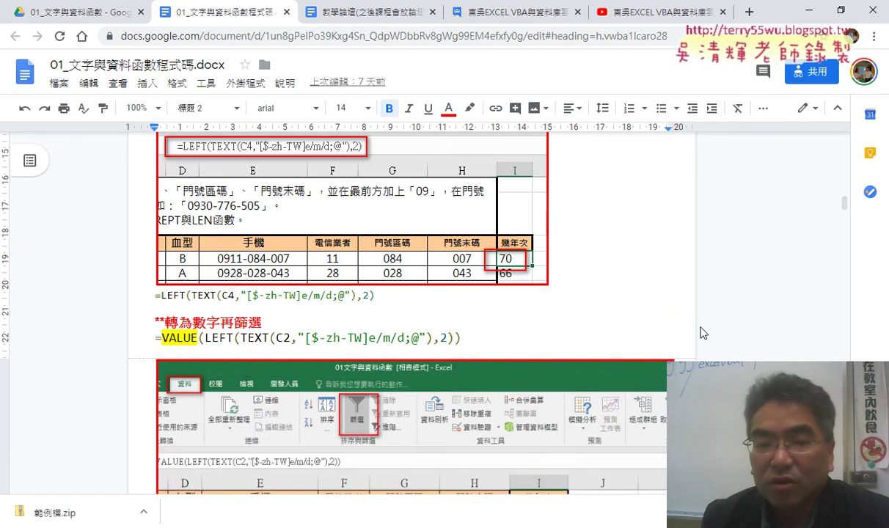
scroll(701, 332, "down", 1)
scroll(700, 332, "down", 1)
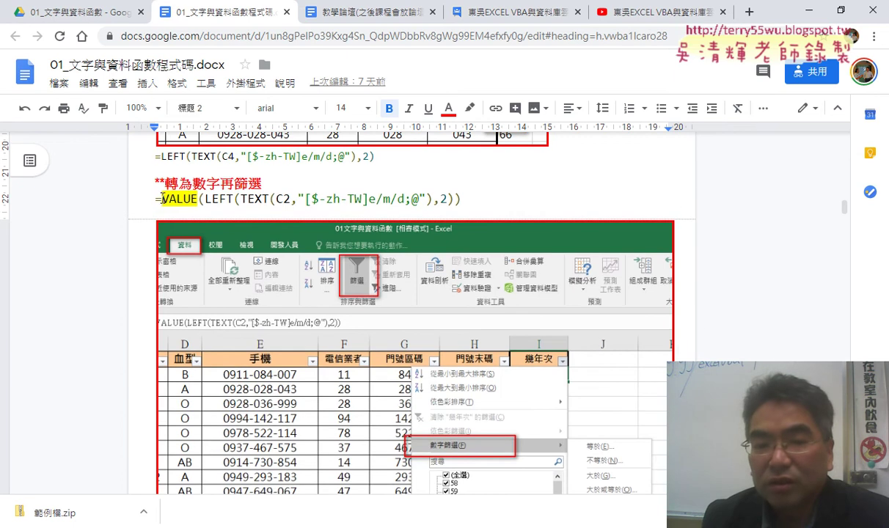
double_click(189, 199)
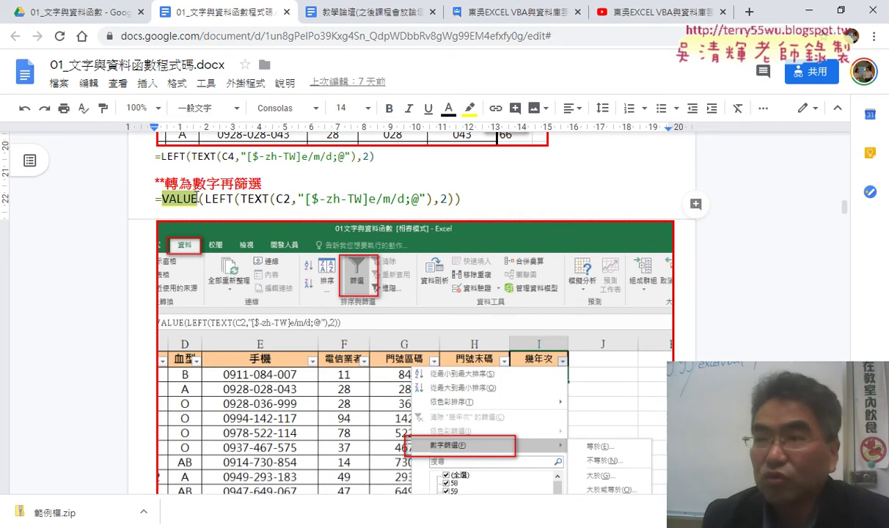
left_click_drag(203, 199, 460, 198)
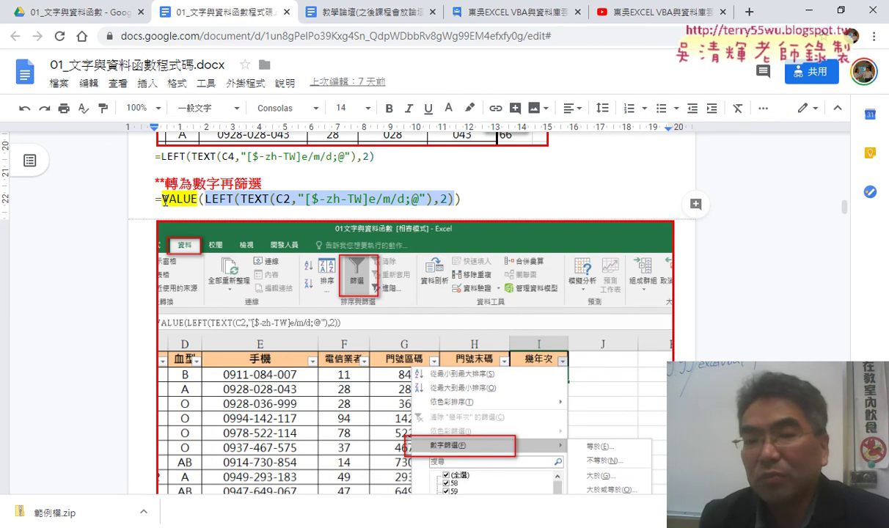
left_click_drag(206, 198, 169, 202)
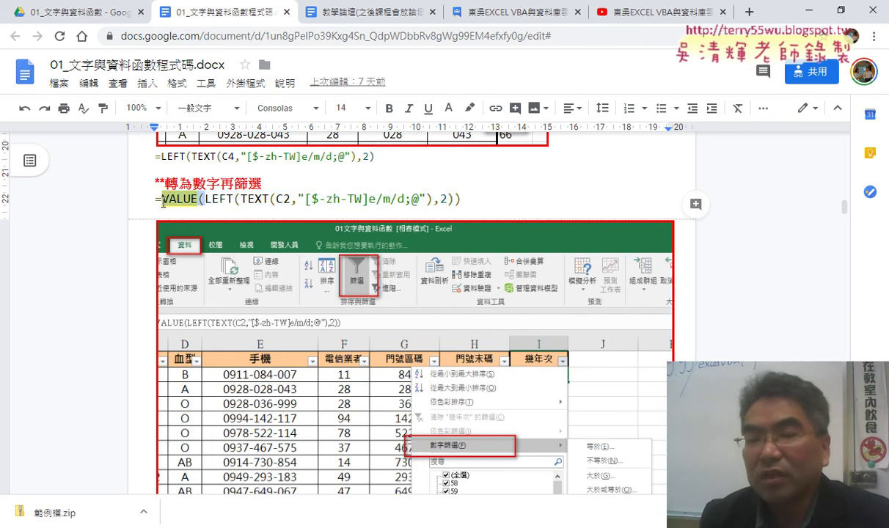
left_click(455, 199)
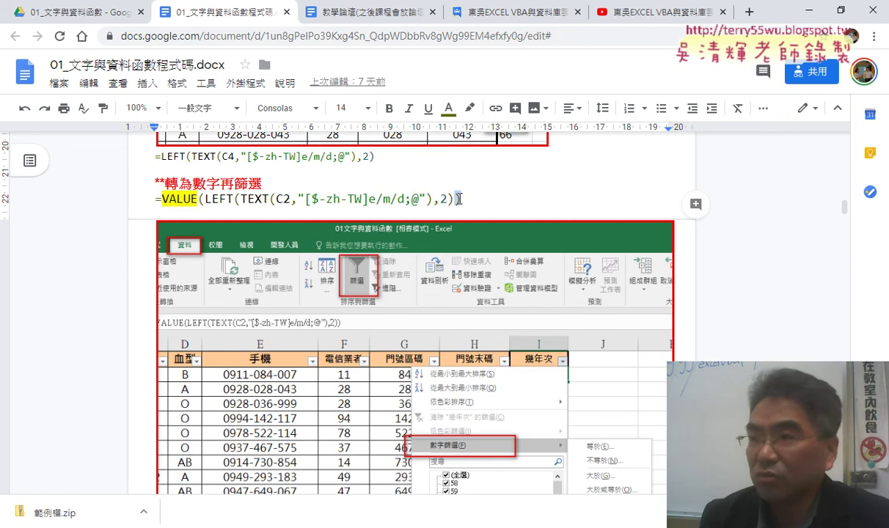
Highlight the 樞紐分析表與圖 heading above the year-group pivot table and column chart.
scroll(458, 199, "down", 3)
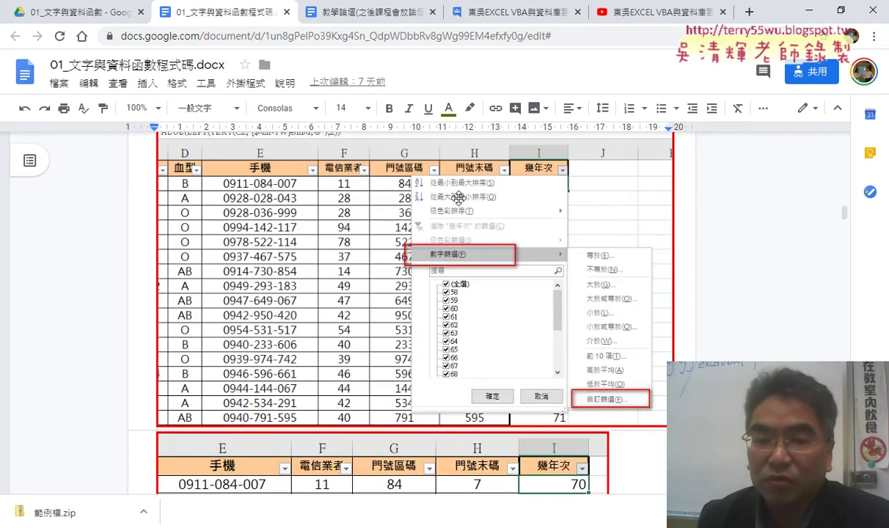
scroll(458, 199, "down", 2)
scroll(458, 198, "down", 2)
scroll(459, 198, "down", 1)
scroll(459, 198, "down", 2)
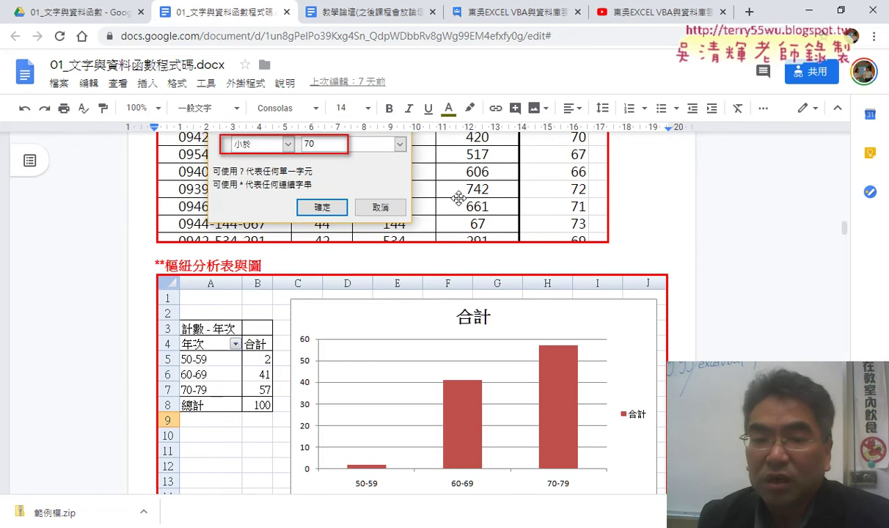
scroll(460, 199, "down", 1)
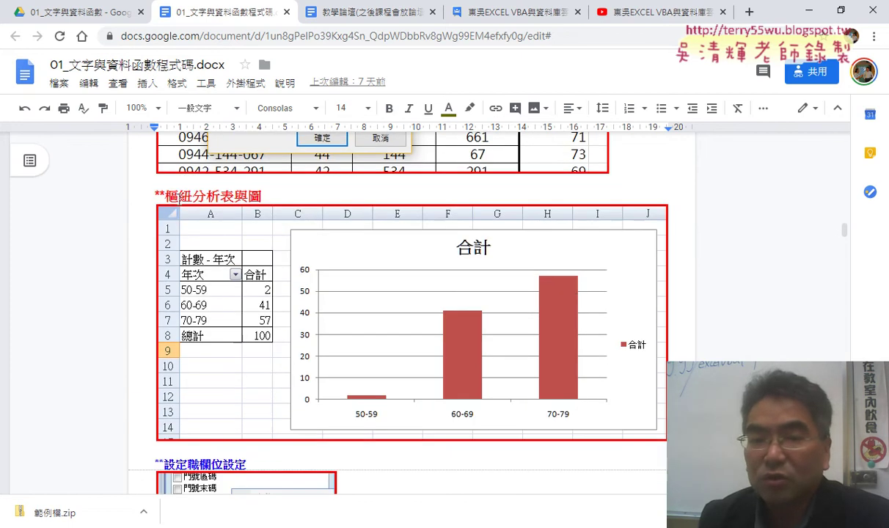
left_click_drag(155, 196, 266, 196)
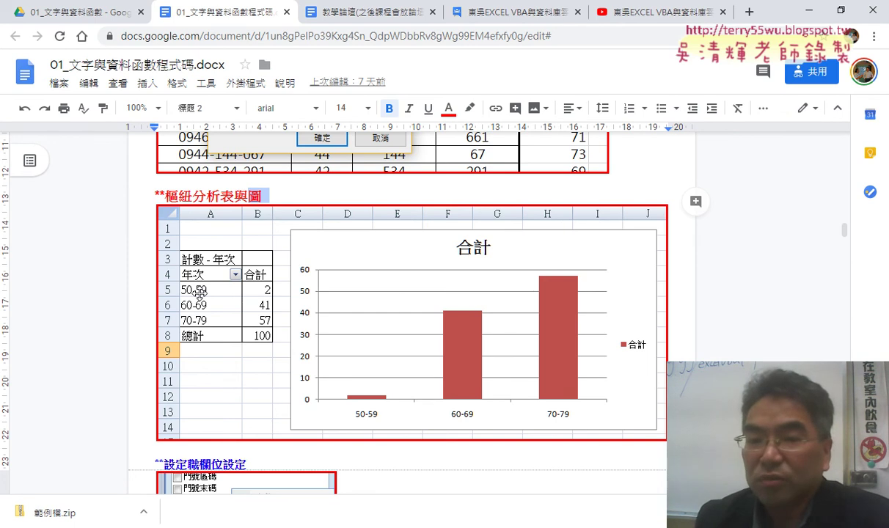
scroll(198, 293, "down", 1)
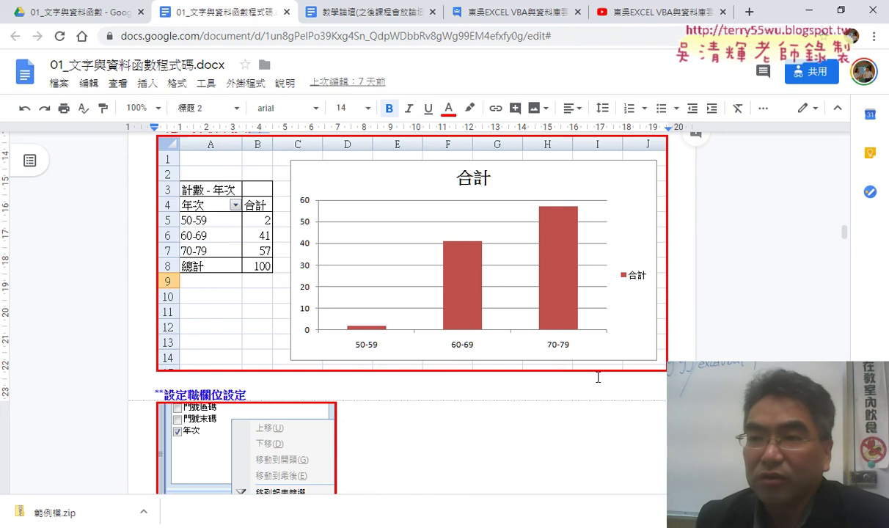
Browse the 8-video 東吳EXCEL VBA與資料庫雲端設計109第1次 playlist on YouTube.
left_click(660, 13)
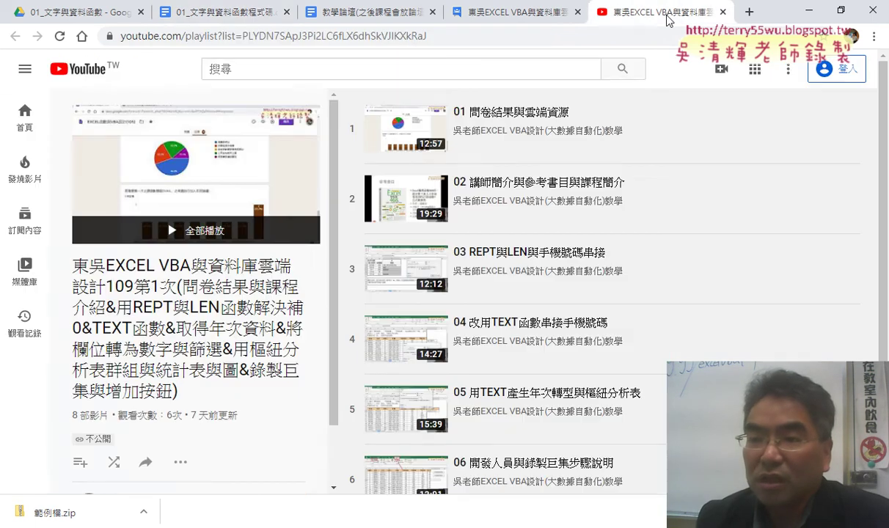
scroll(712, 282, "down", 1)
scroll(713, 282, "down", 1)
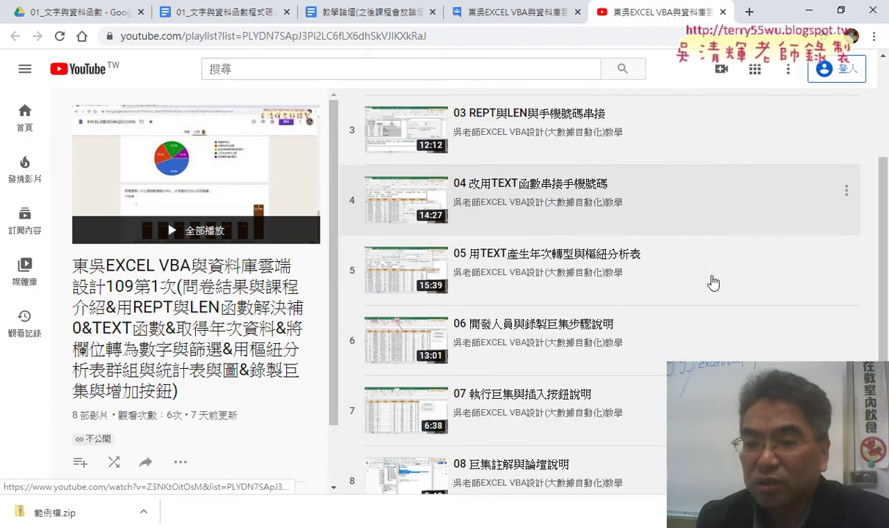
scroll(713, 282, "up", 1)
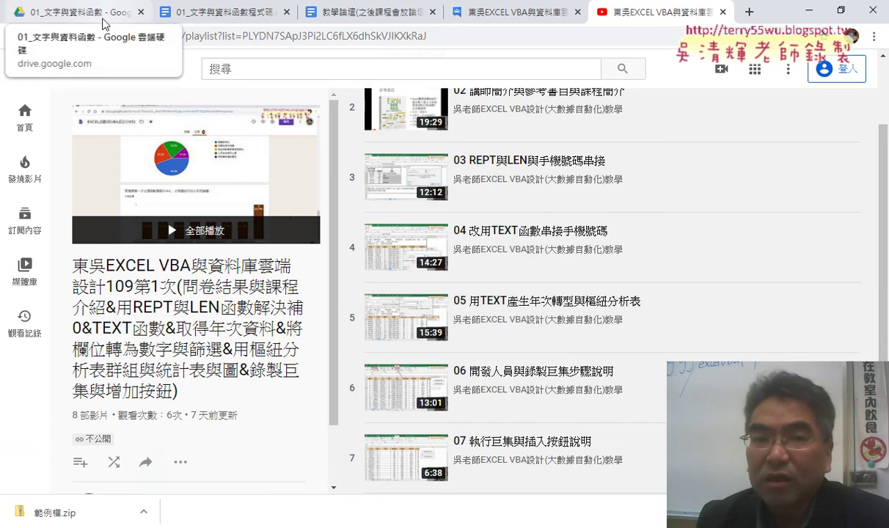
Review the function notes down to the 樞紐分析圖 section, then move to the 教學論壇 notes.
left_click(211, 13)
scroll(516, 279, "down", 2)
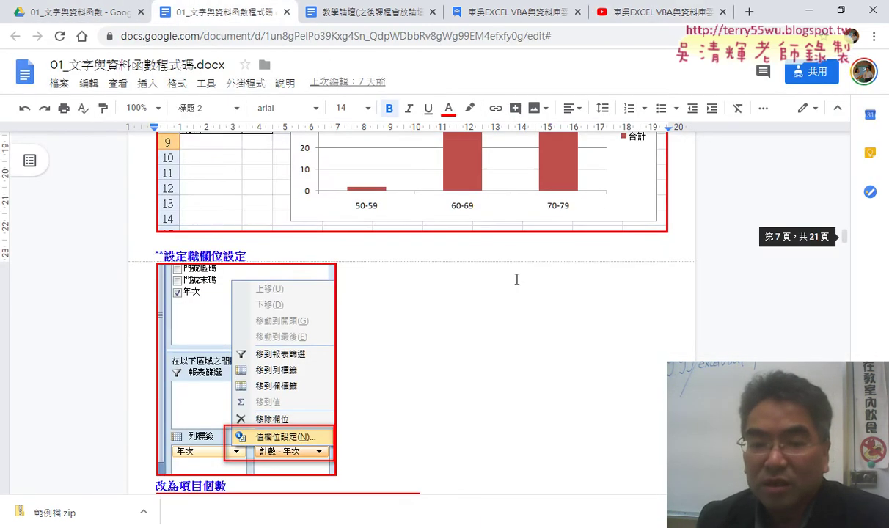
scroll(516, 278, "down", 2)
scroll(517, 279, "down", 2)
scroll(516, 279, "down", 2)
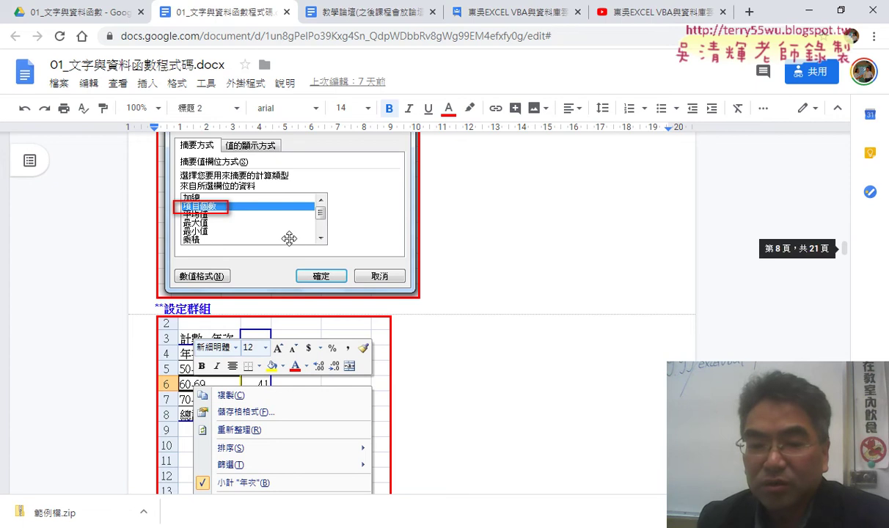
scroll(472, 292, "down", 2)
scroll(472, 291, "down", 2)
scroll(473, 292, "down", 2)
scroll(472, 292, "down", 2)
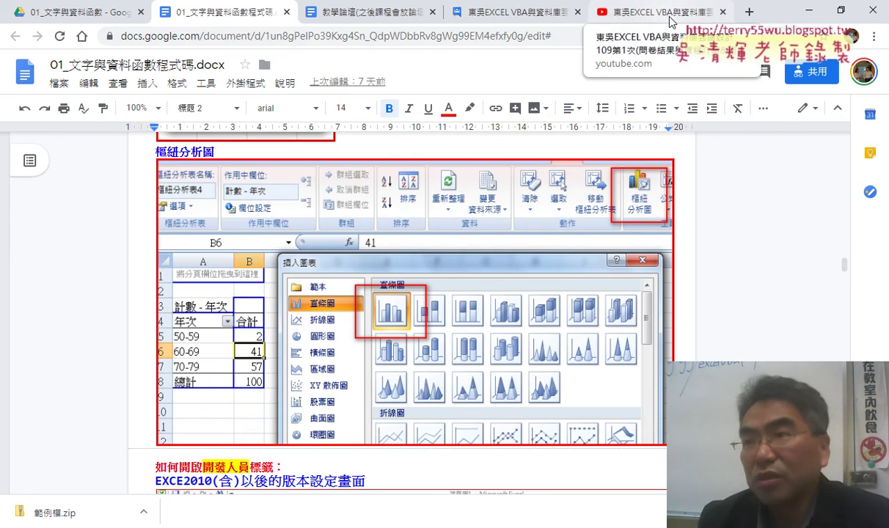
left_click(365, 15)
Go back to the forum's topic list and open the 2位成員待審核 pending members page.
left_click(481, 13)
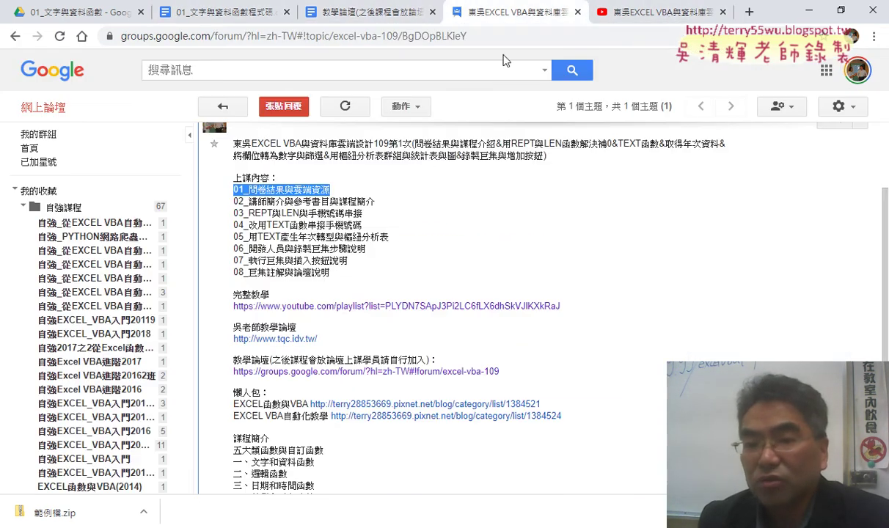
left_click(14, 36)
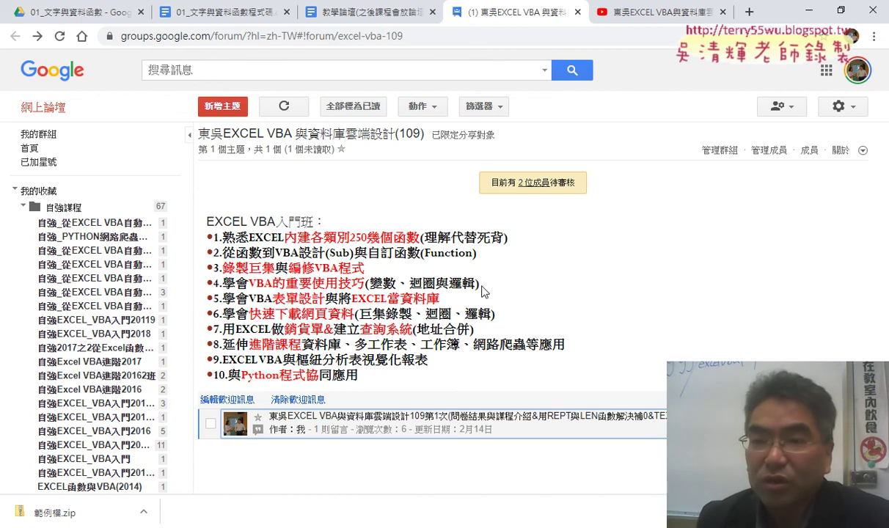
left_click(536, 188)
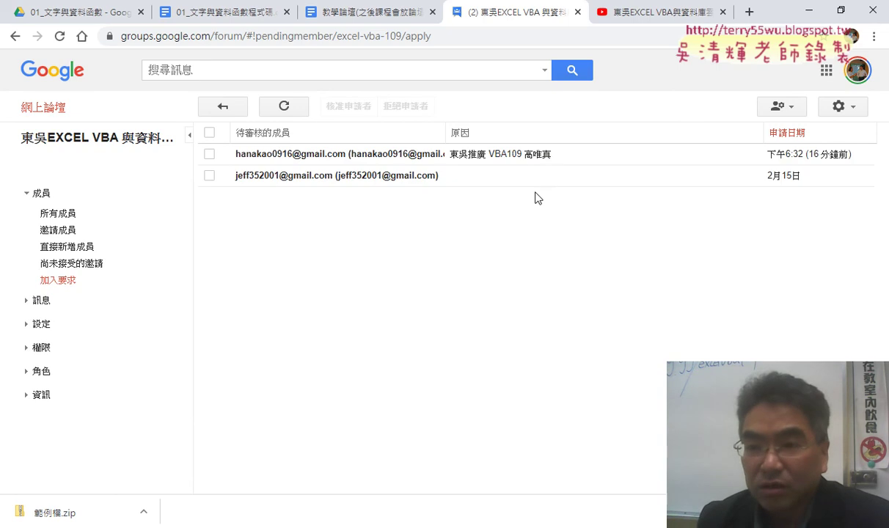
Approve the first applicant's request, leaving the 2月15日 applicant pending, and return to the forum main page.
left_click_drag(552, 155, 218, 154)
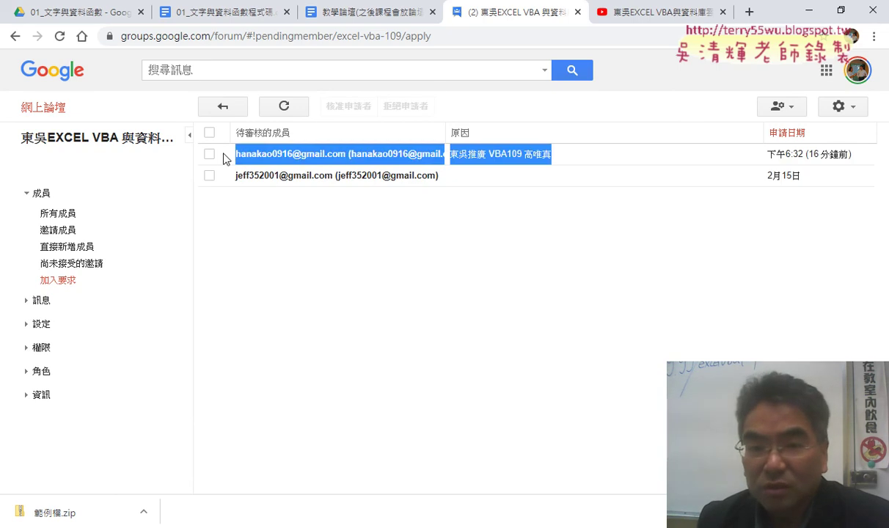
left_click(209, 153)
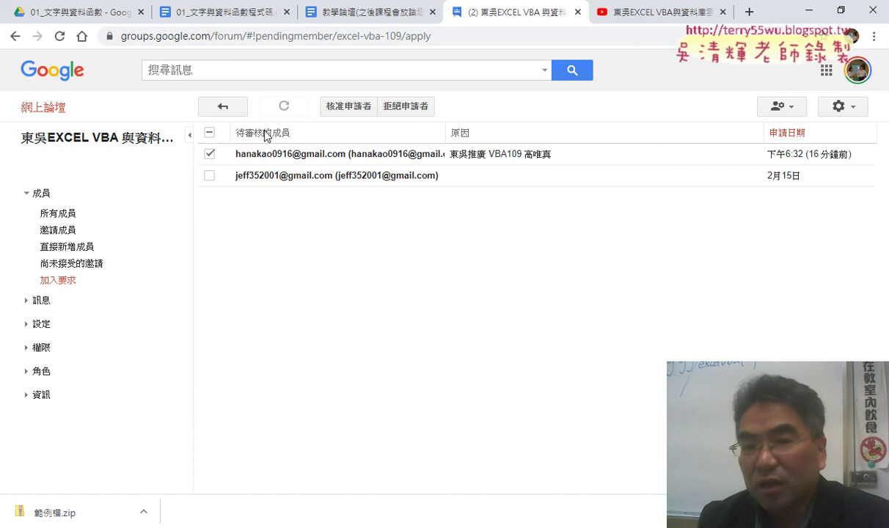
left_click(330, 109)
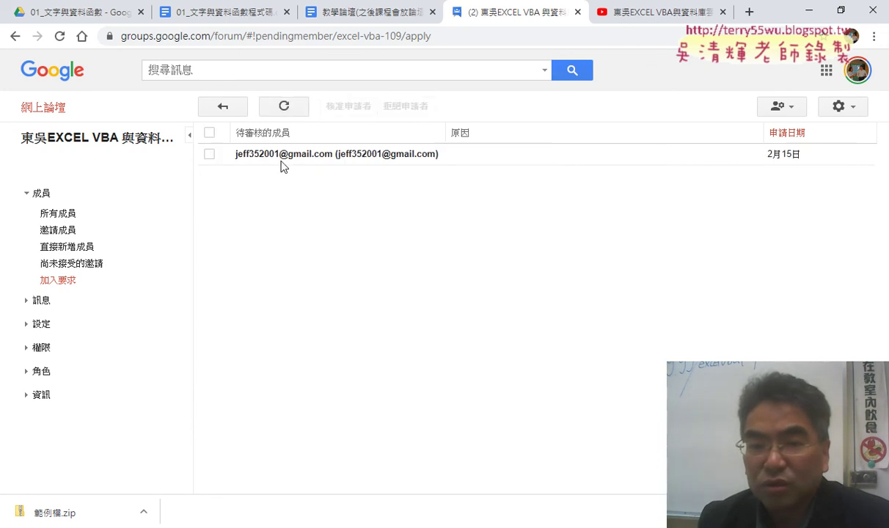
left_click_drag(235, 160, 331, 160)
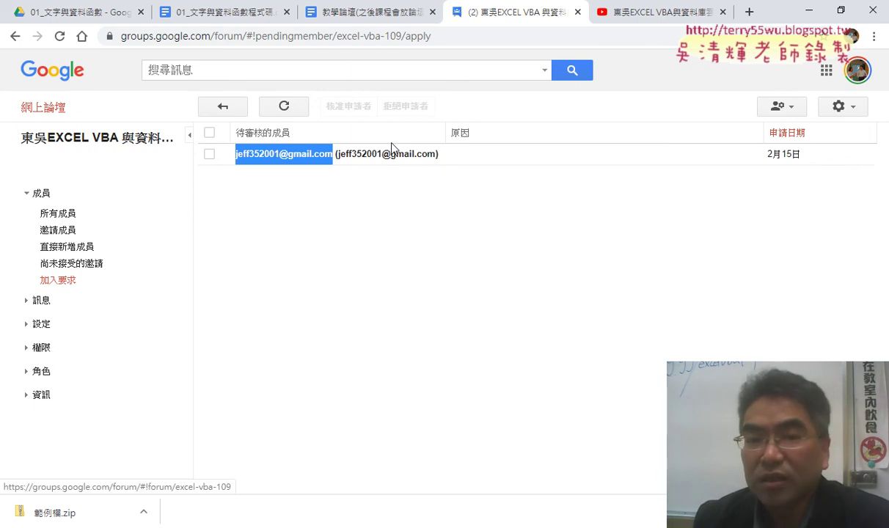
left_click(129, 144)
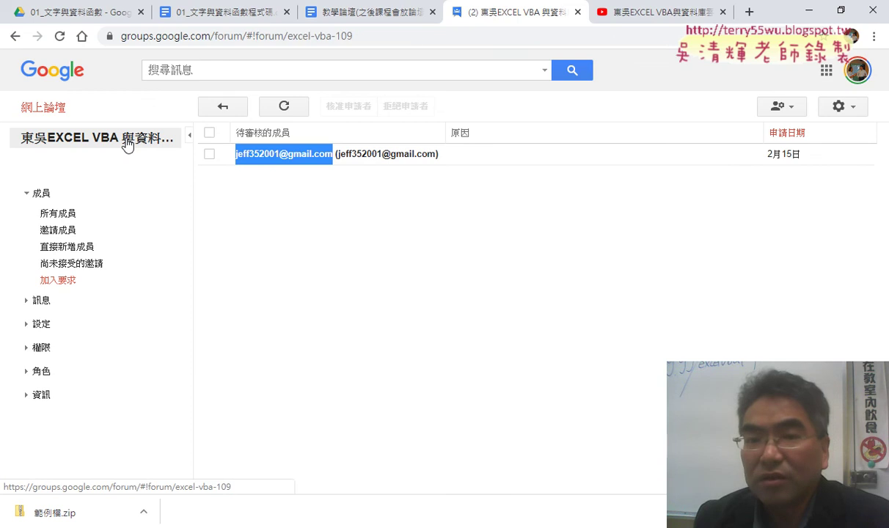
Open the first forum link from the 教學論壇 notes in a new tab.
left_click(354, 13)
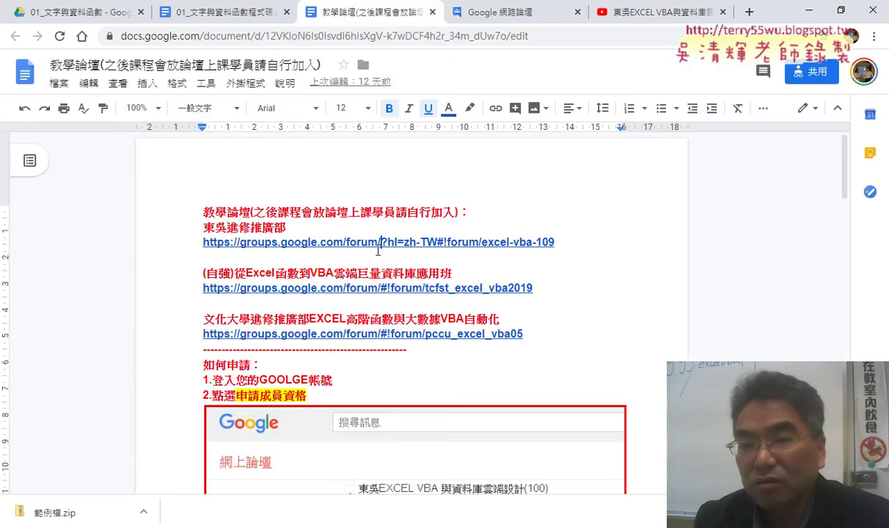
left_click(370, 244)
left_click(301, 263)
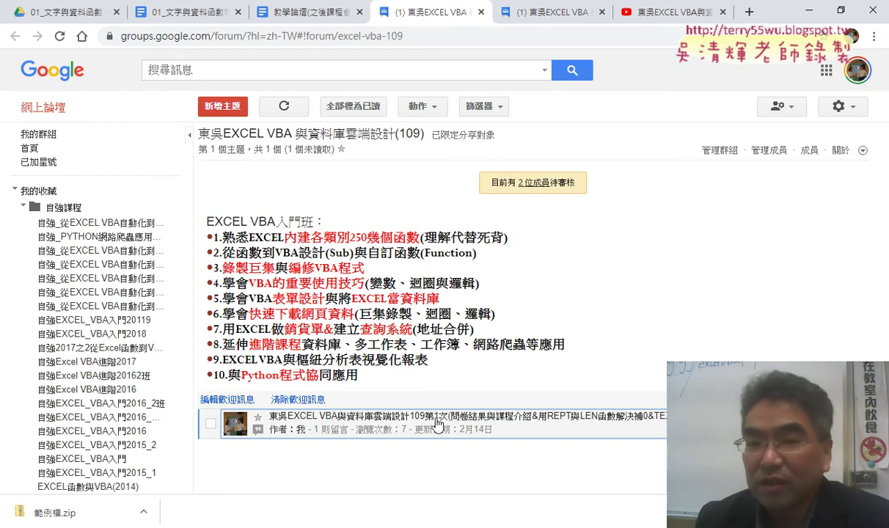
Open the first-class forum topic and look over its lessons 01–08.
left_click(411, 415)
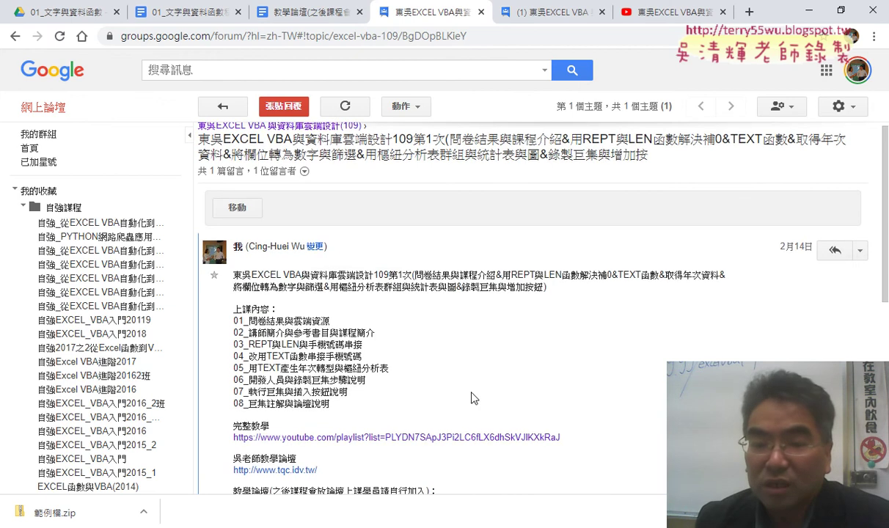
scroll(473, 398, "down", 4)
scroll(472, 398, "down", 2)
scroll(472, 398, "up", 3)
scroll(473, 398, "up", 2)
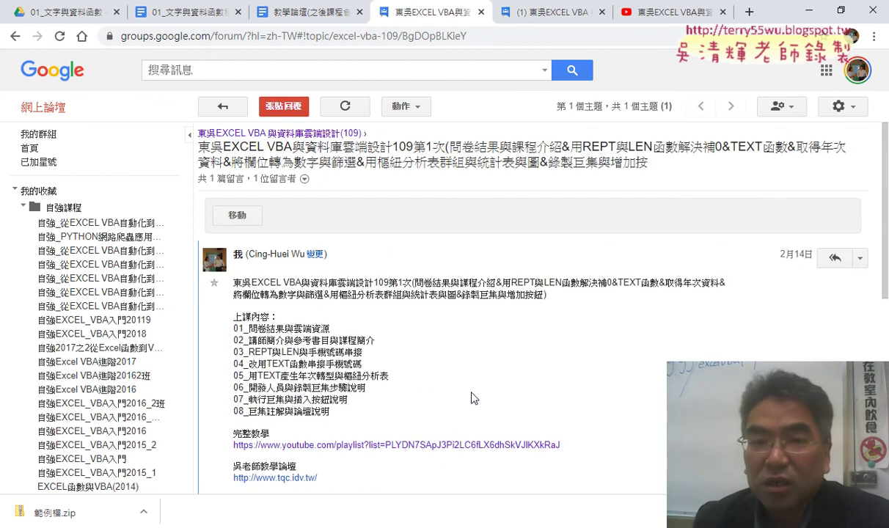
Return to the course notes, scroll to section 3 (查看VBA程式碼), and highlight the first comment line.
left_click(187, 12)
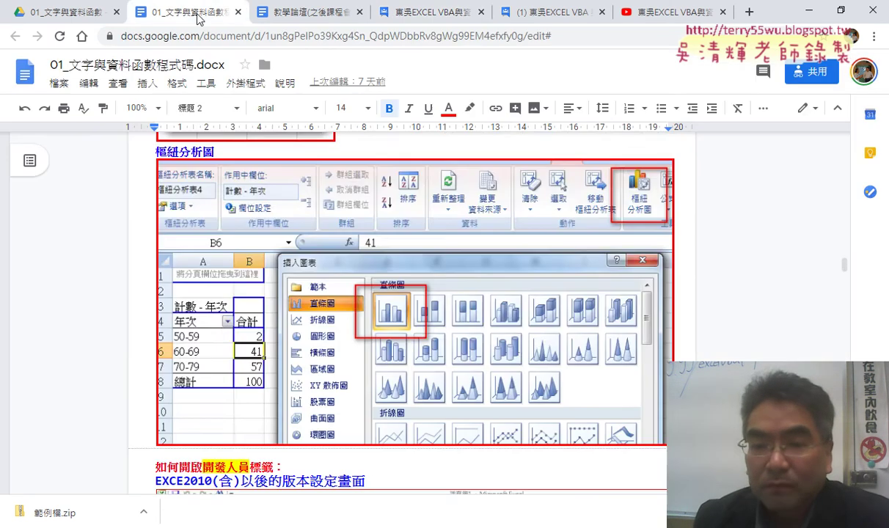
scroll(490, 255, "down", 3)
scroll(490, 255, "down", 3)
scroll(489, 255, "down", 1)
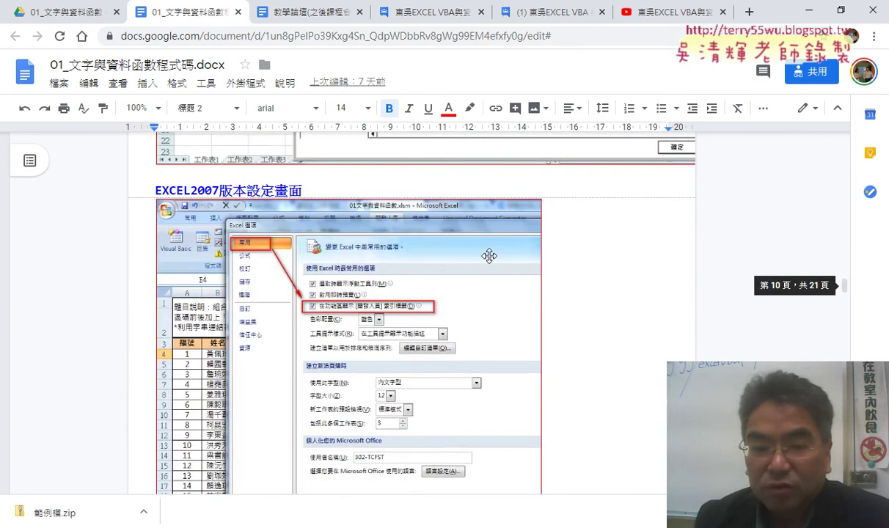
scroll(490, 255, "down", 3)
scroll(490, 255, "down", 3)
scroll(490, 255, "down", 2)
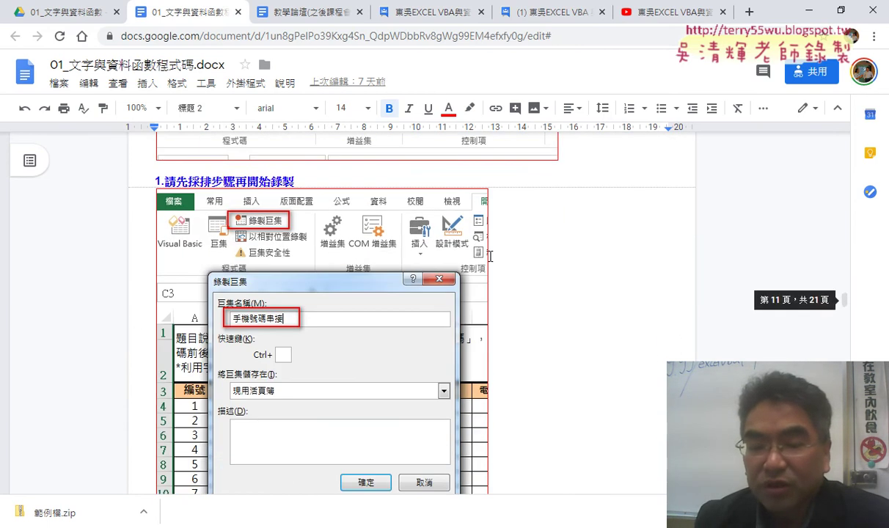
scroll(490, 255, "down", 3)
scroll(490, 255, "down", 1)
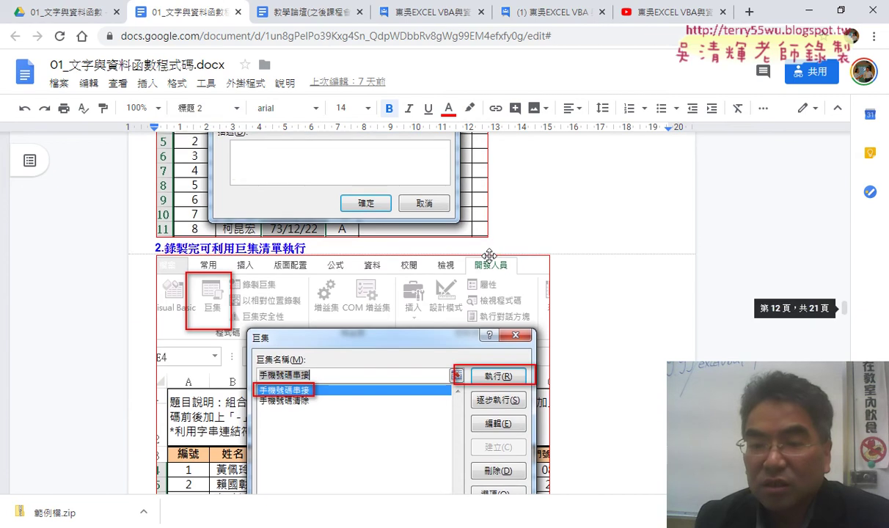
scroll(489, 255, "down", 1)
scroll(489, 255, "down", 1)
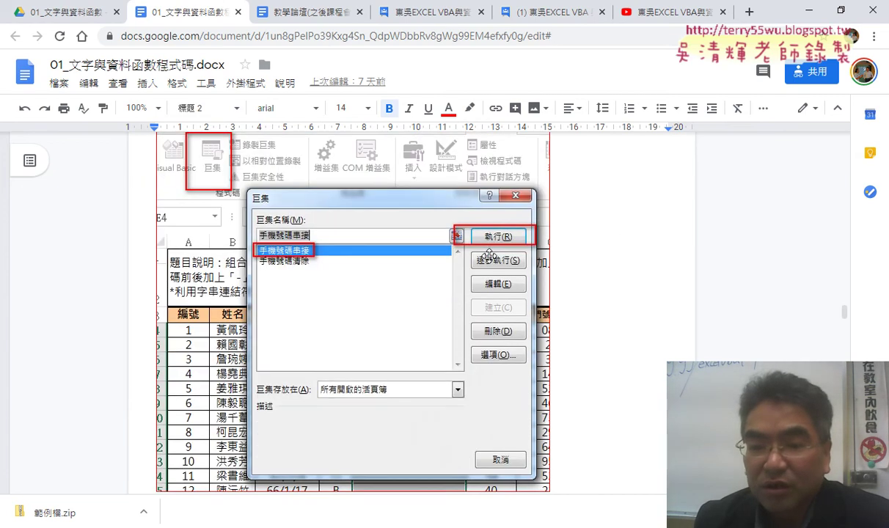
scroll(488, 260, "down", 1)
scroll(307, 444, "down", 2)
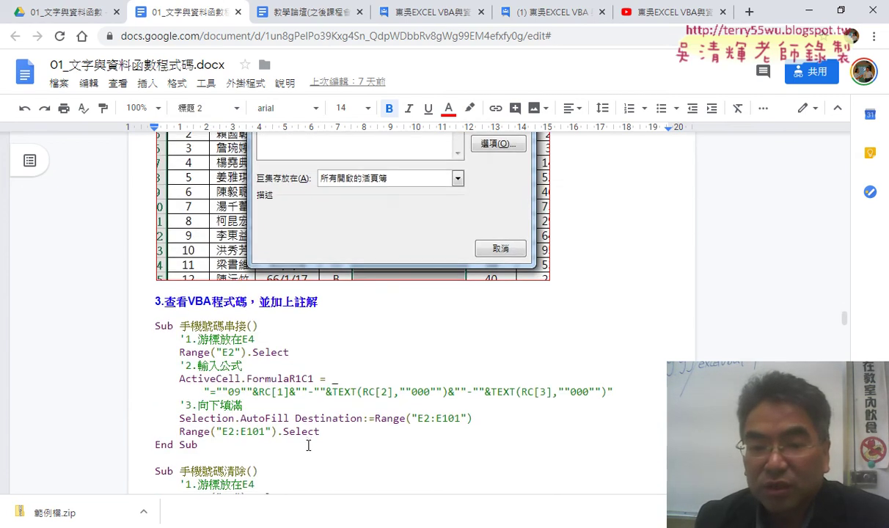
scroll(307, 444, "down", 1)
scroll(263, 352, "down", 1)
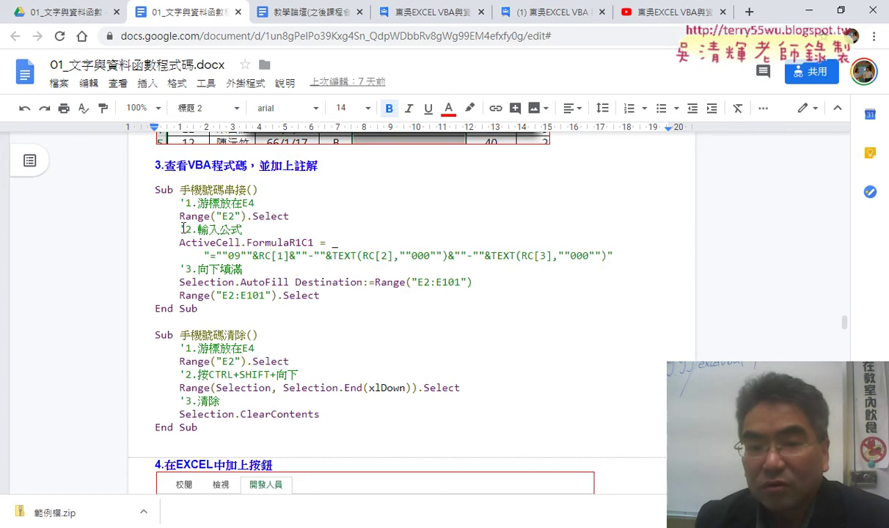
left_click_drag(181, 203, 254, 203)
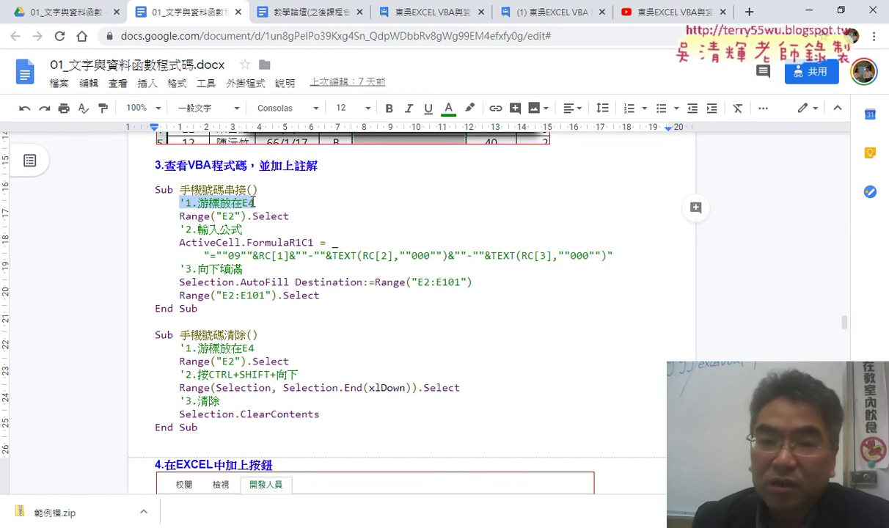
left_click(251, 205)
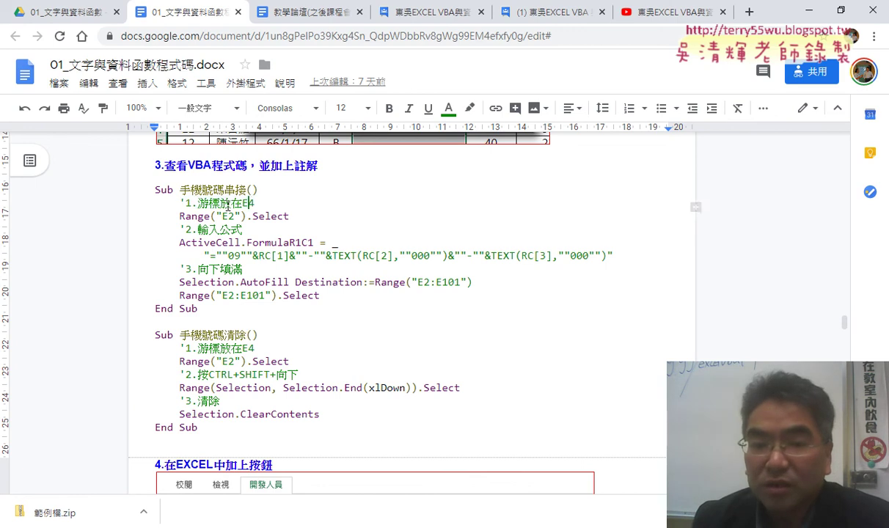
left_click_drag(185, 203, 178, 203)
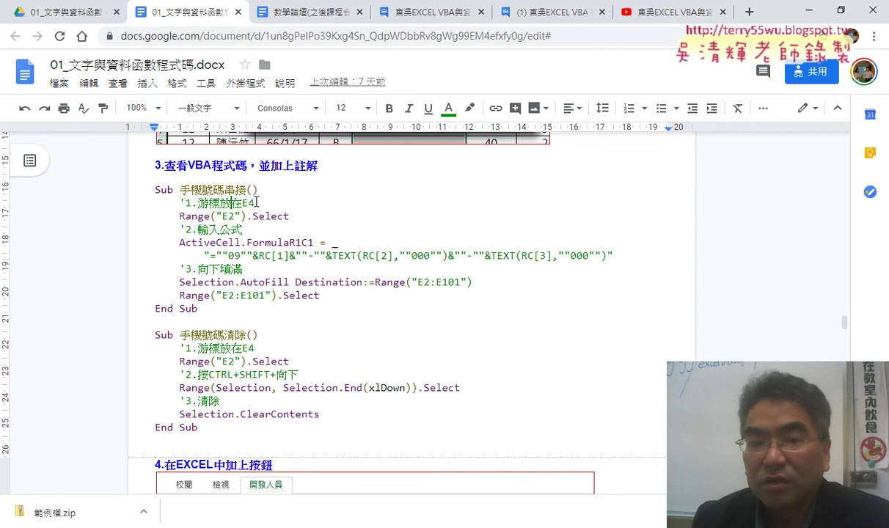
left_click_drag(255, 203, 199, 203)
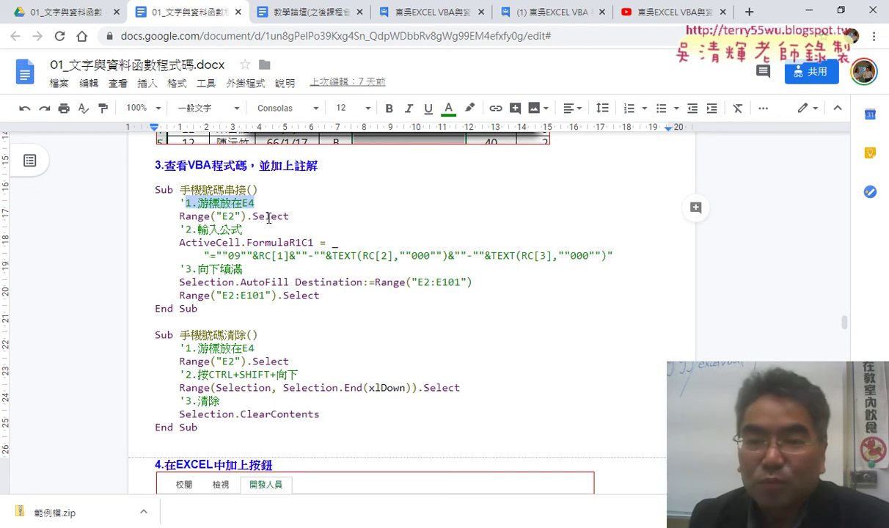
left_click_drag(180, 216, 289, 215)
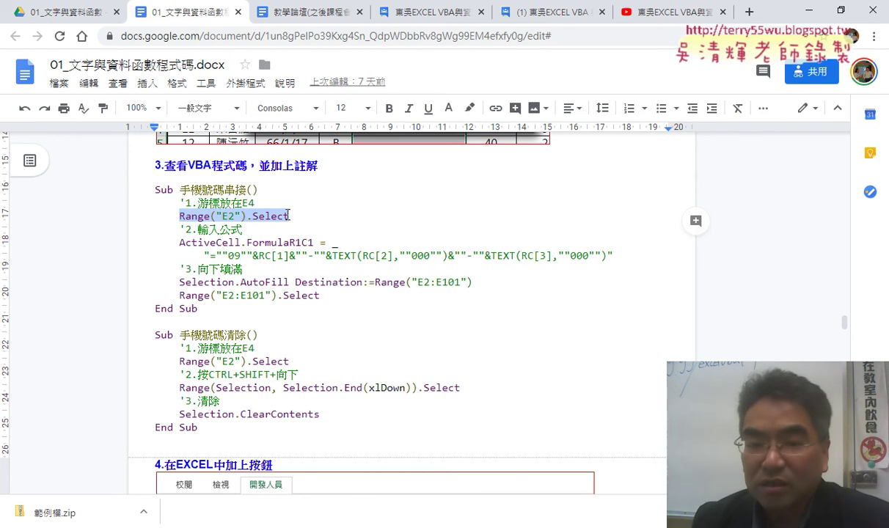
Highlight 清除 in Sub 手機號碼清除, then scroll to section 4 (在EXCEL中加上按鈕).
scroll(299, 305, "down", 3)
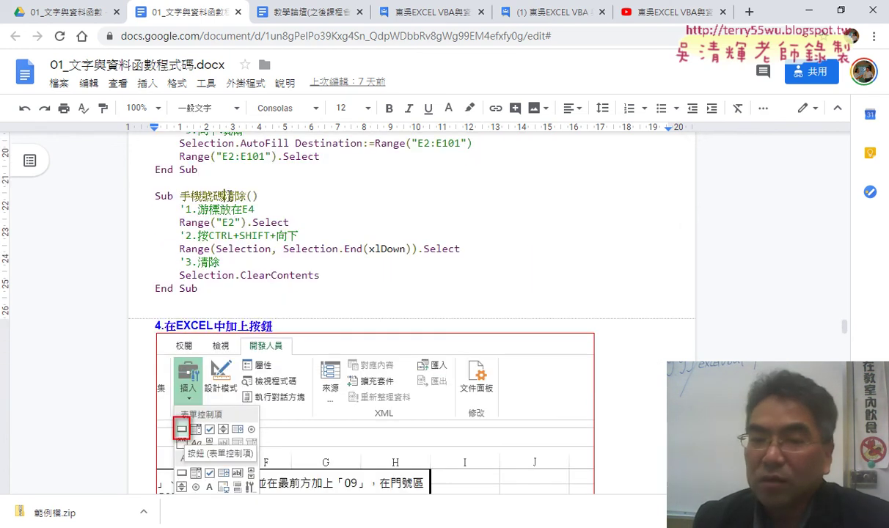
left_click_drag(224, 195, 246, 195)
scroll(246, 194, "up", 1)
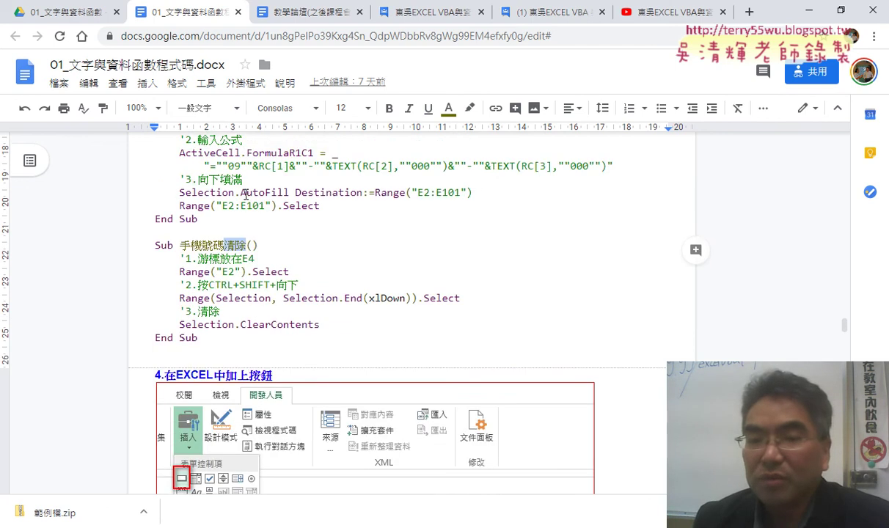
scroll(279, 235, "up", 1)
scroll(310, 271, "up", 1)
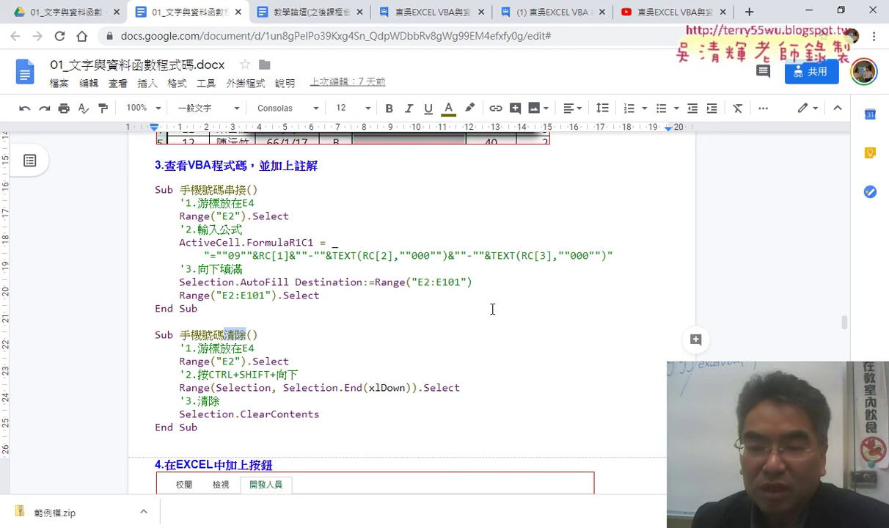
scroll(492, 309, "down", 2)
scroll(513, 309, "down", 1)
scroll(634, 308, "down", 1)
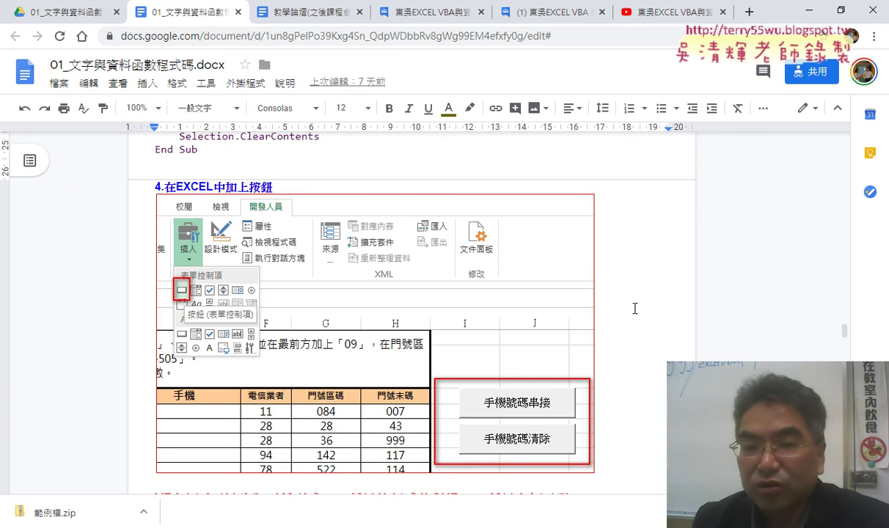
Highlight 按鈕 in the section 4 heading and scroll down to the 門號_公式 notes.
scroll(635, 308, "down", 1)
scroll(635, 308, "up", 1)
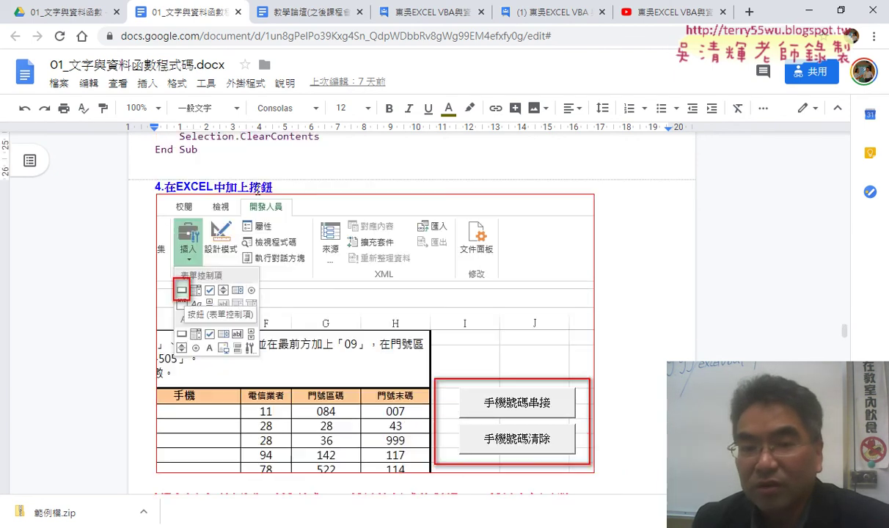
double_click(258, 187)
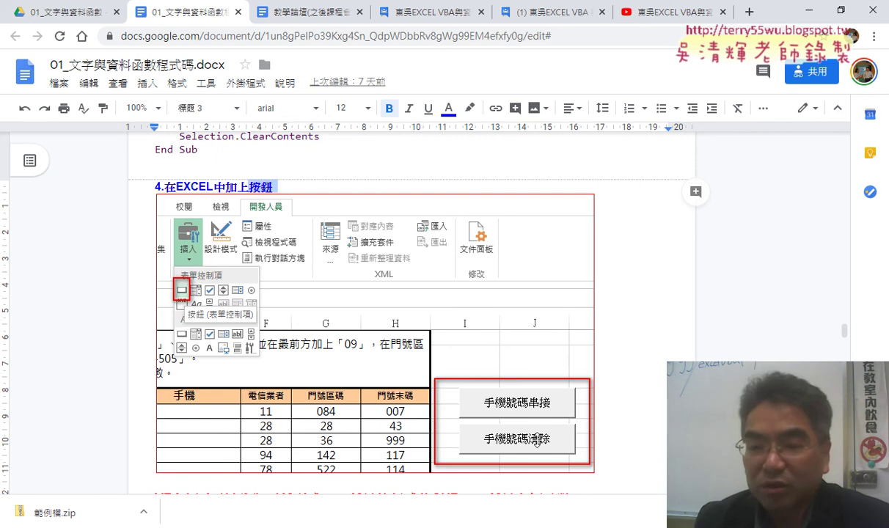
scroll(440, 308, "down", 3)
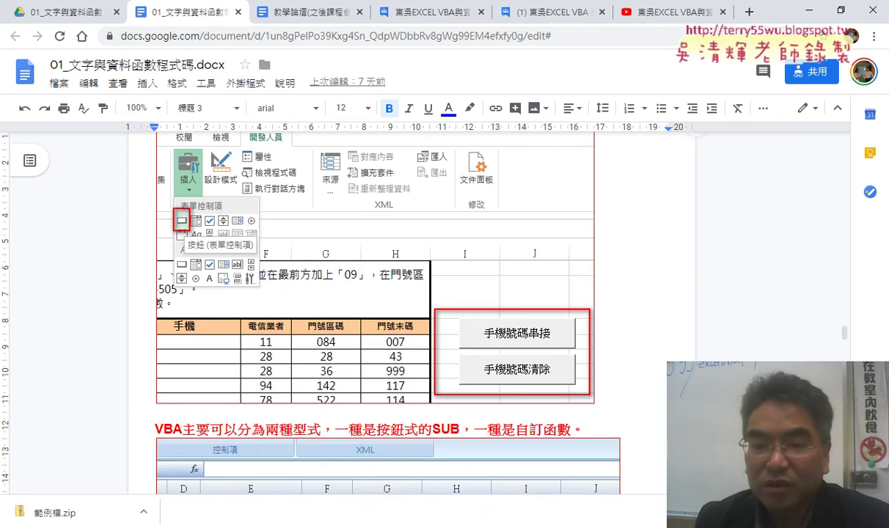
scroll(440, 308, "down", 2)
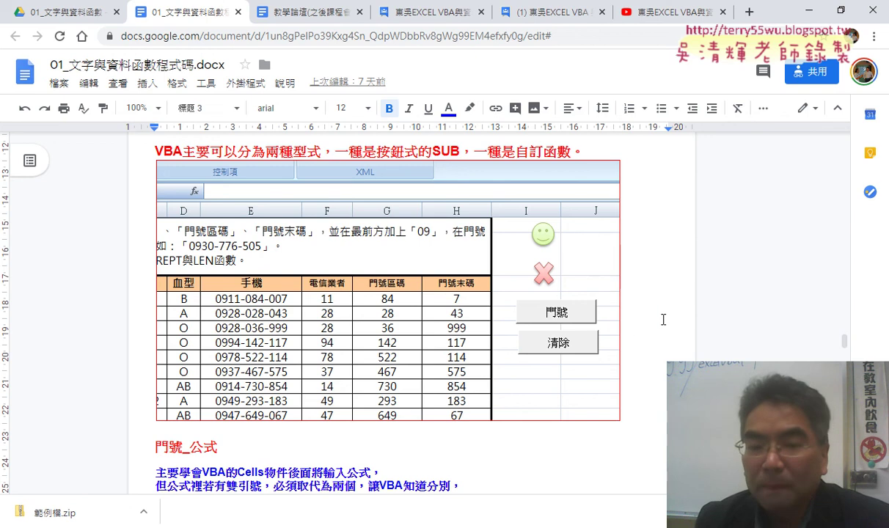
scroll(634, 312, "down", 2)
scroll(668, 326, "down", 1)
scroll(667, 326, "down", 1)
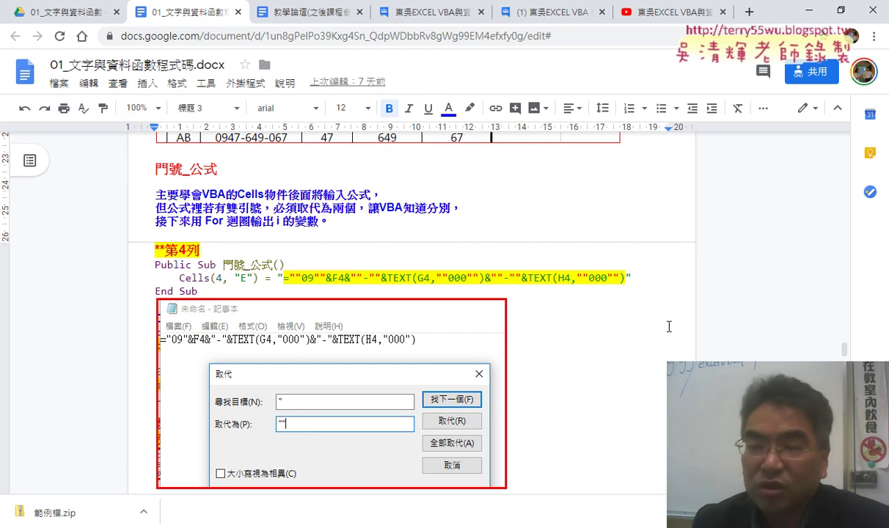
Bring Excel forward on the 綜合練習 (2) sheet and inspect E2's phone-number formula.
left_click(805, 12)
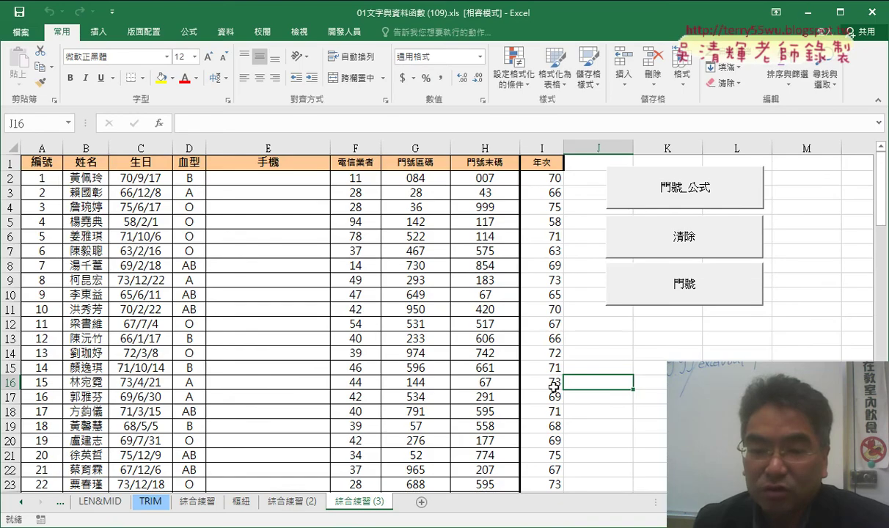
left_click(200, 503)
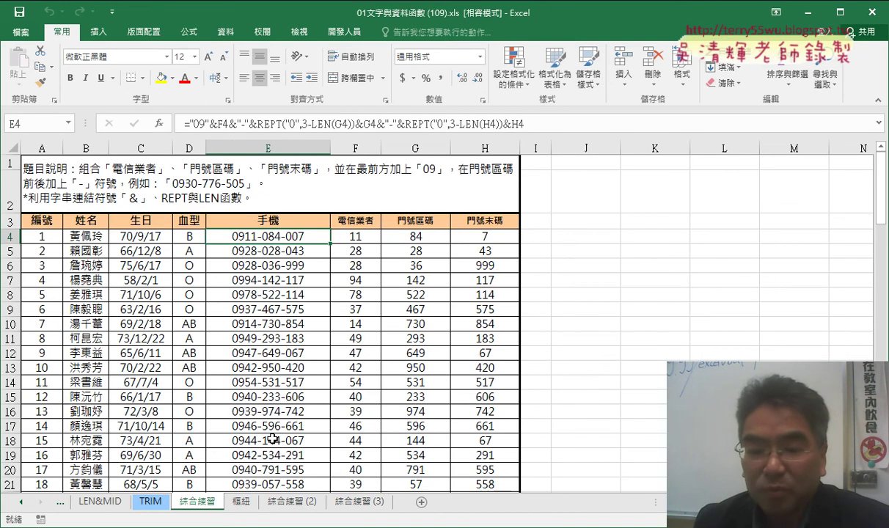
left_click_drag(273, 503, 244, 504)
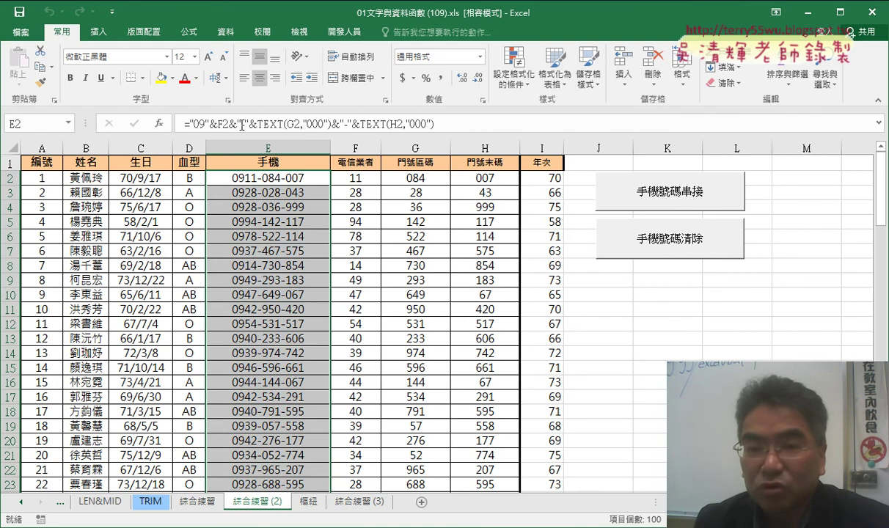
left_click(265, 125)
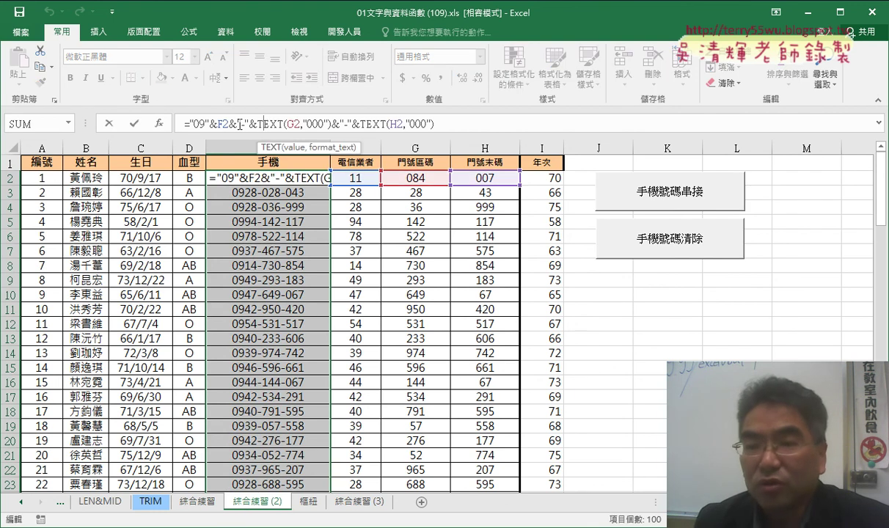
left_click(134, 123)
left_click(614, 335)
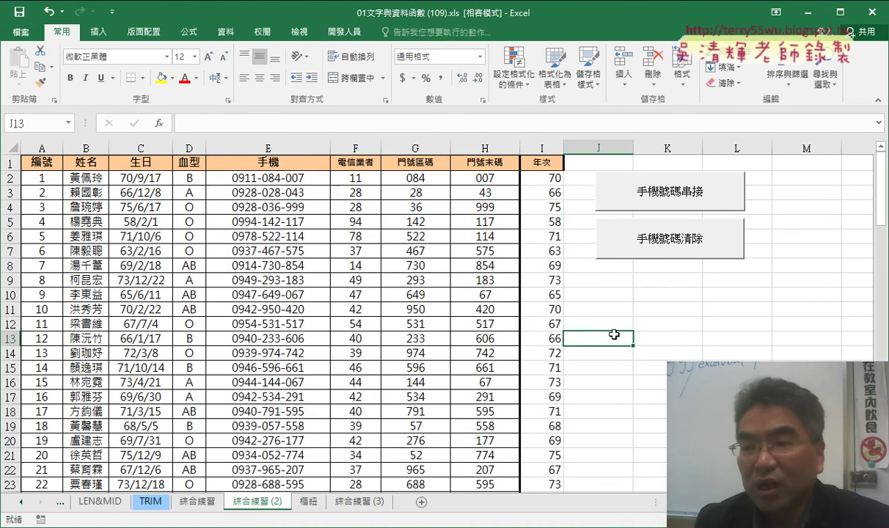
Clear and rejoin the phone numbers with the macro buttons, then fill E2's formula down column E.
left_click(678, 247)
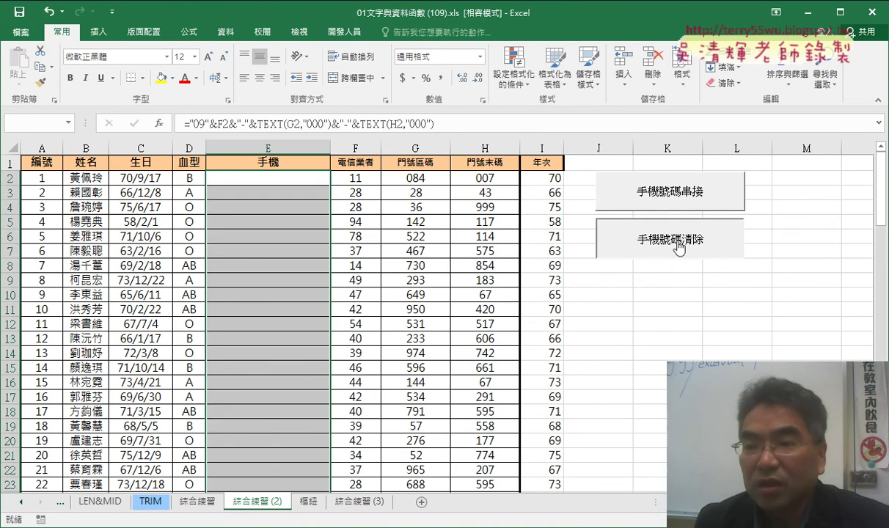
left_click(664, 197)
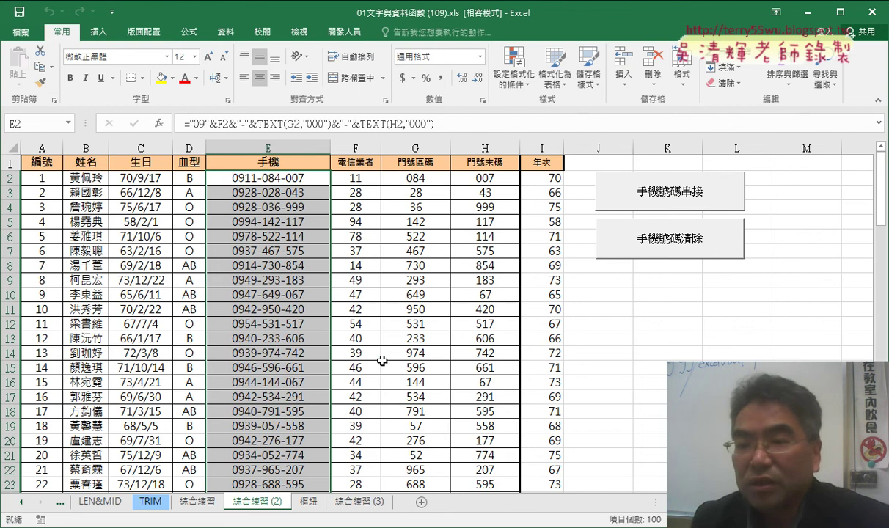
left_click(666, 309)
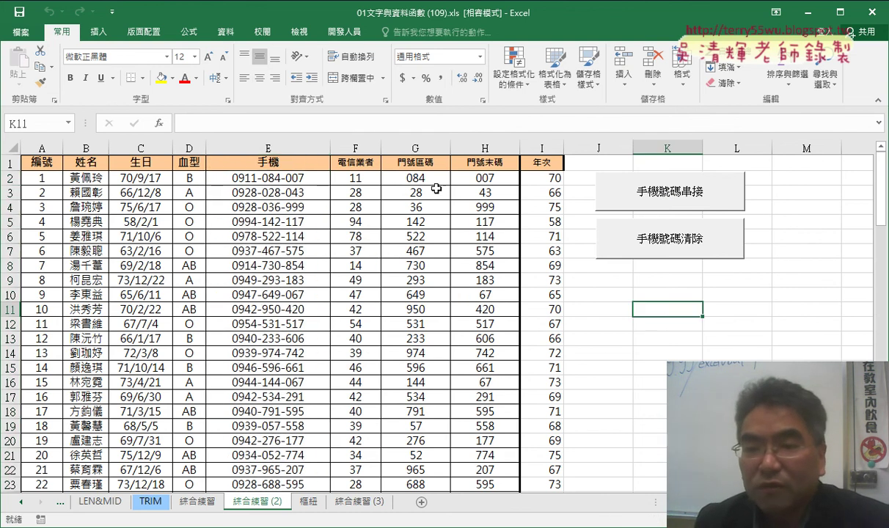
left_click(285, 180)
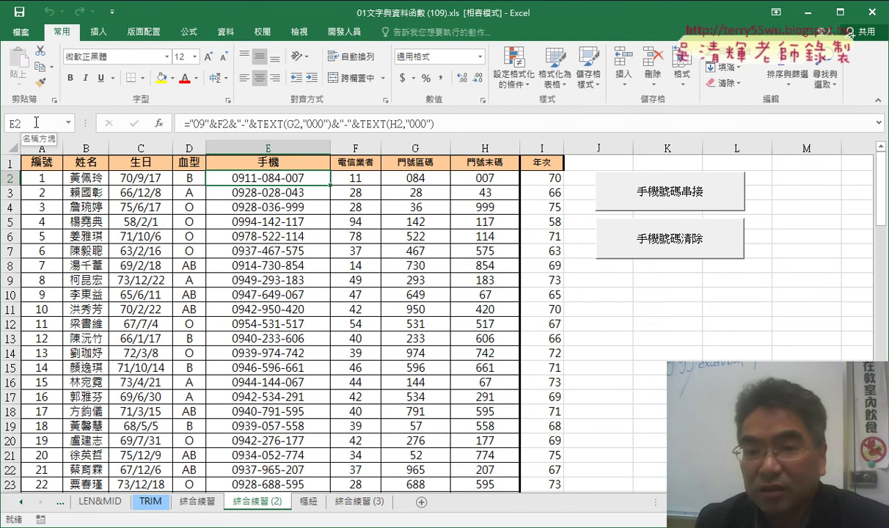
double_click(327, 184)
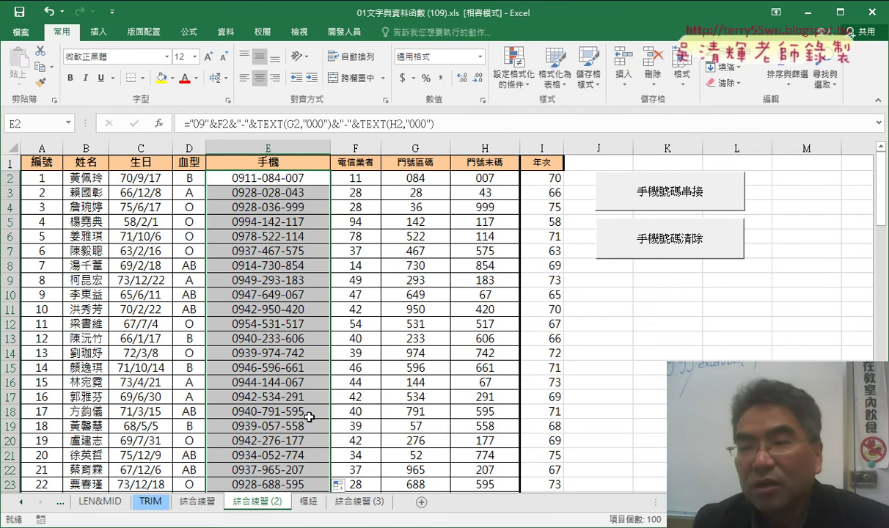
Rerun the 手機號碼清除 and 手機號碼串接 buttons and show the Developer (開發人員) tab.
left_click(689, 249)
left_click(678, 204)
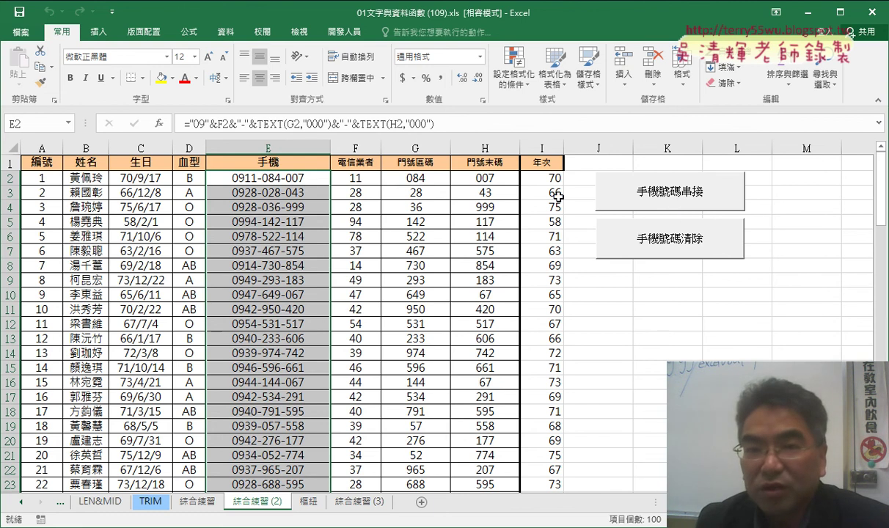
left_click(344, 32)
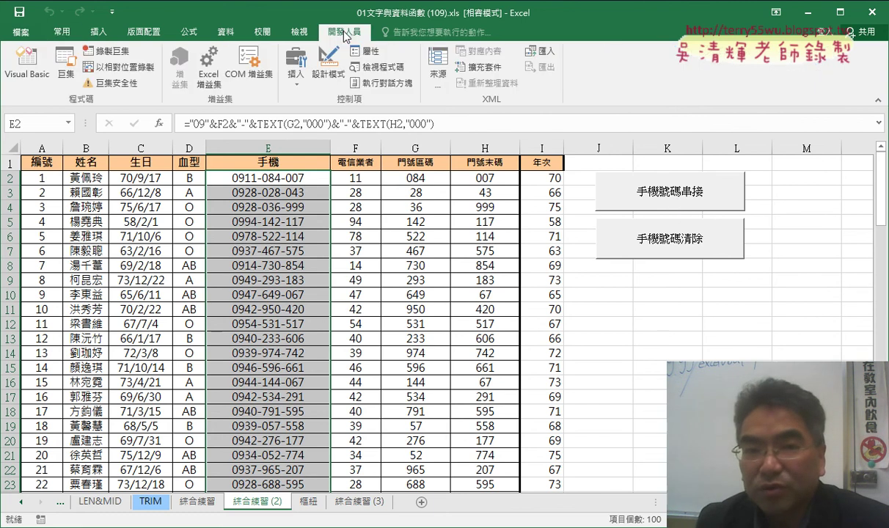
Annotate Record Macro and Macros on the Developer tab, then launch the Visual Basic editor.
left_click(104, 53)
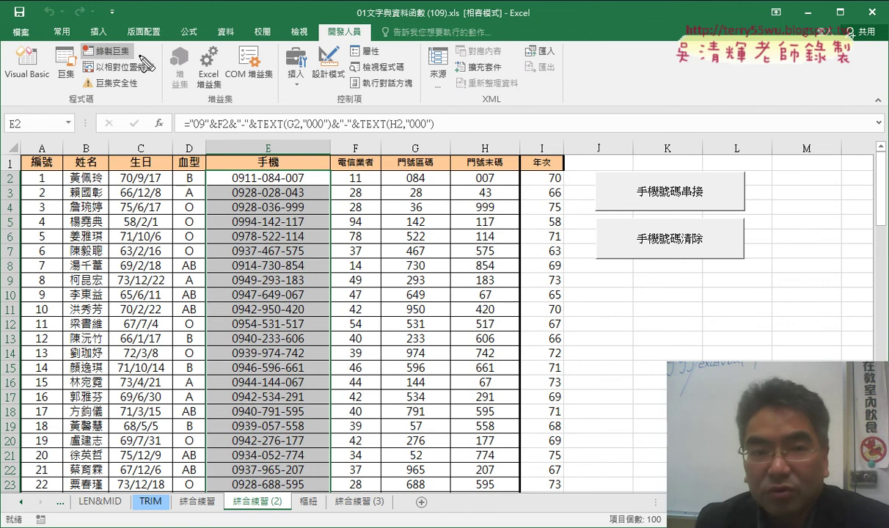
left_click_drag(123, 42, 136, 53)
mouse_move(63, 82)
left_mouse_down()
mouse_move(71, 85)
mouse_move(35, 110)
mouse_move(35, 46)
mouse_move(46, 94)
left_mouse_up()
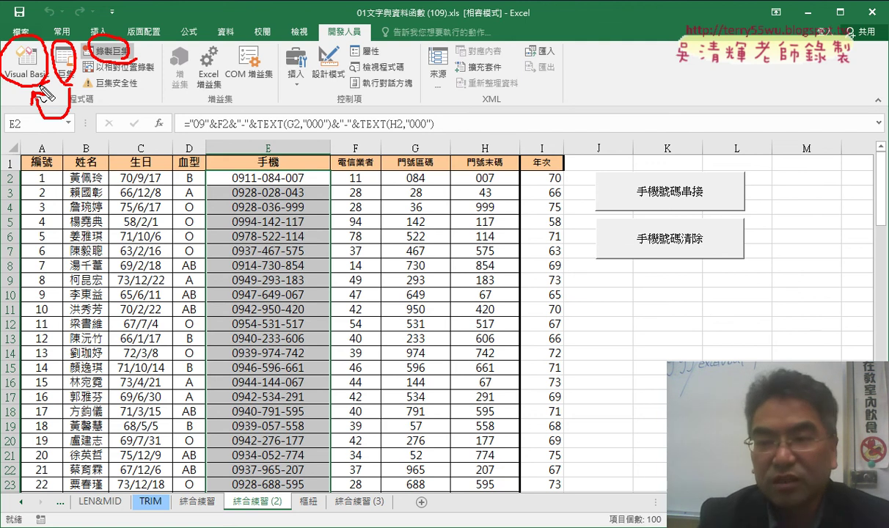
key("Escape")
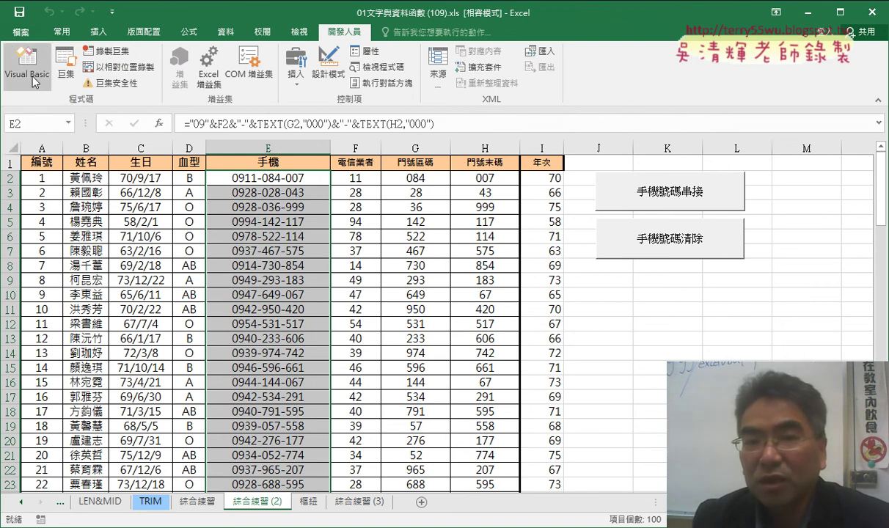
left_click(32, 79)
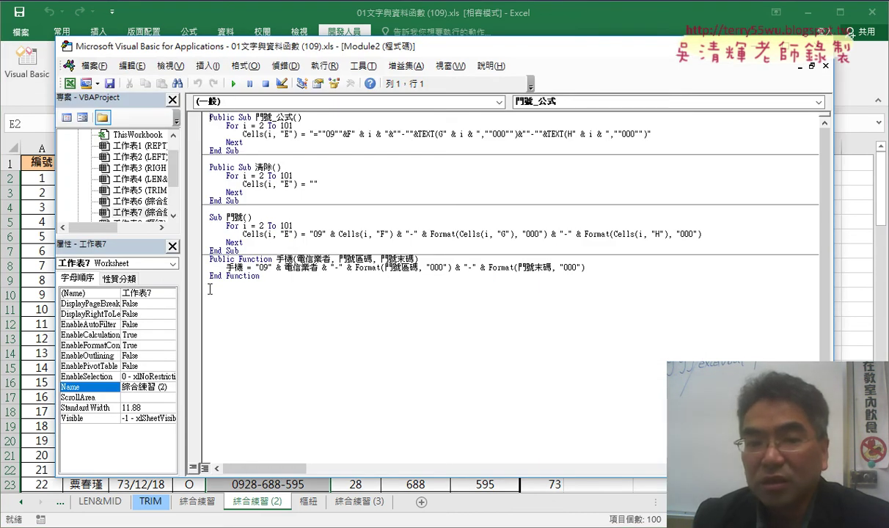
Widen the Project and Properties panes and outline the project, properties and code areas with annotations.
left_click_drag(144, 239, 143, 320)
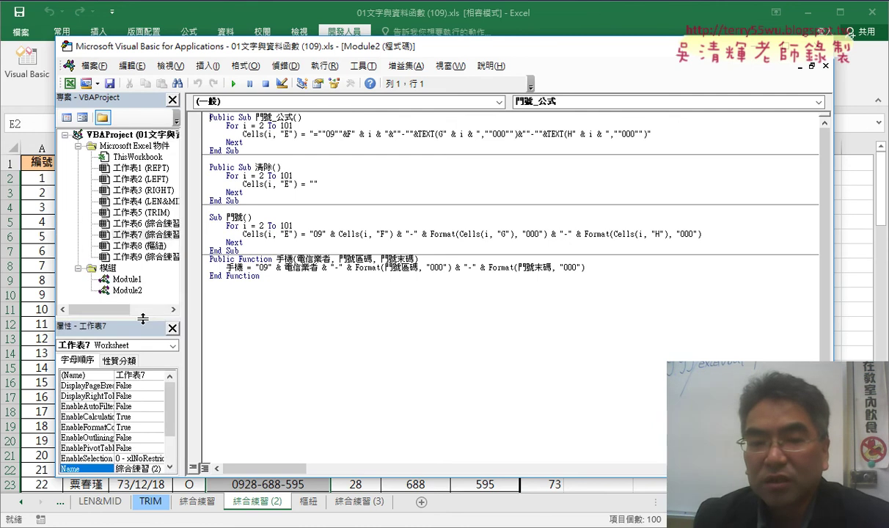
left_click_drag(181, 288, 265, 290)
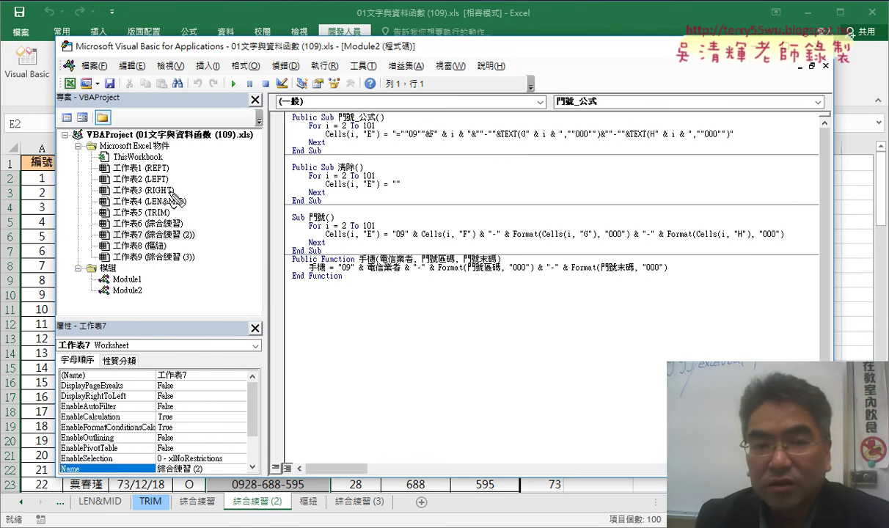
left_click_drag(49, 90, 44, 334)
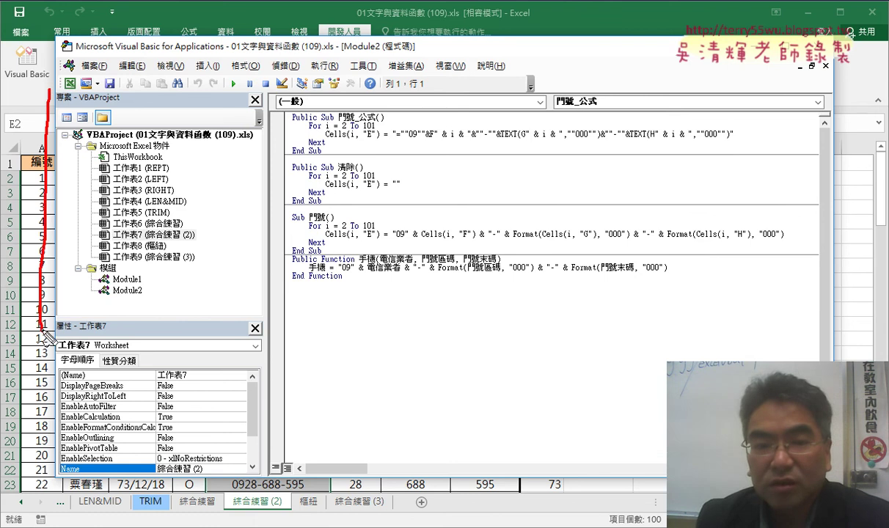
mouse_move(49, 91)
left_mouse_down()
mouse_move(208, 332)
mouse_move(43, 337)
left_mouse_up()
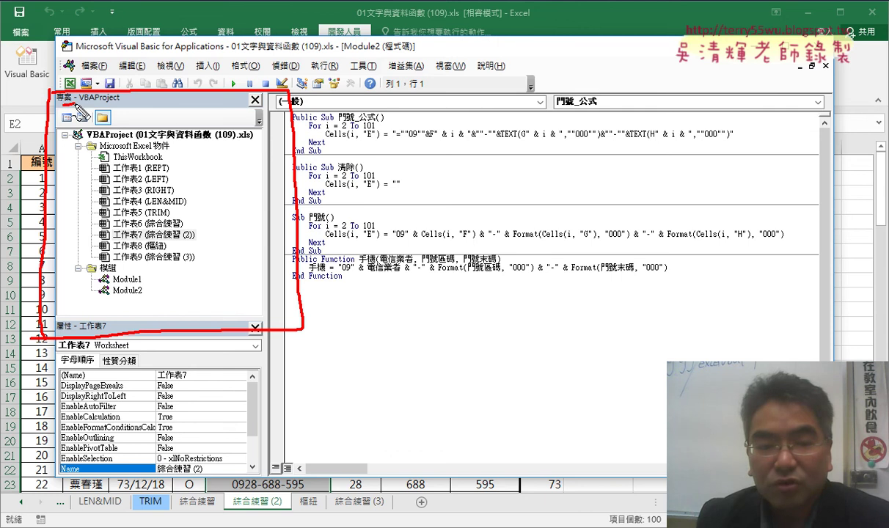
left_click_drag(45, 328, 54, 485)
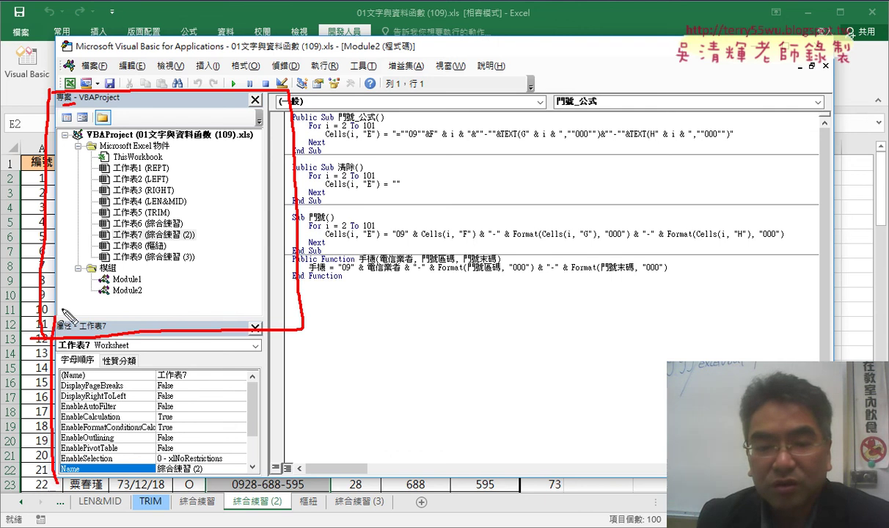
mouse_move(63, 309)
left_mouse_down()
mouse_move(261, 323)
mouse_move(263, 462)
mouse_move(53, 498)
left_mouse_up()
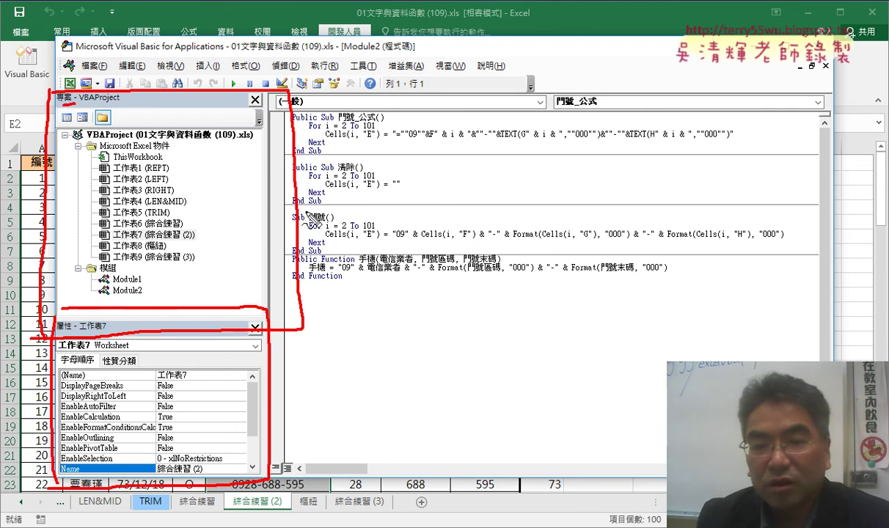
left_click_drag(275, 88, 277, 473)
mouse_move(276, 85)
left_mouse_down()
mouse_move(713, 79)
mouse_move(301, 486)
left_mouse_up()
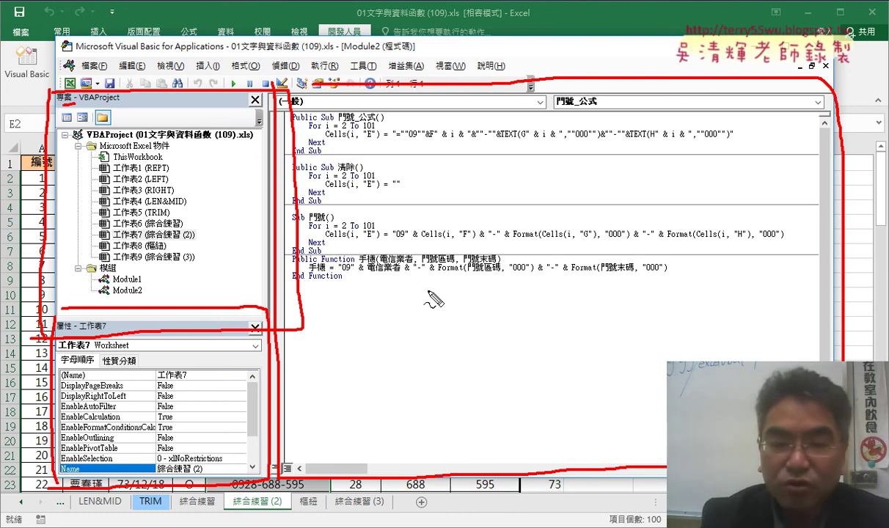
key("Escape")
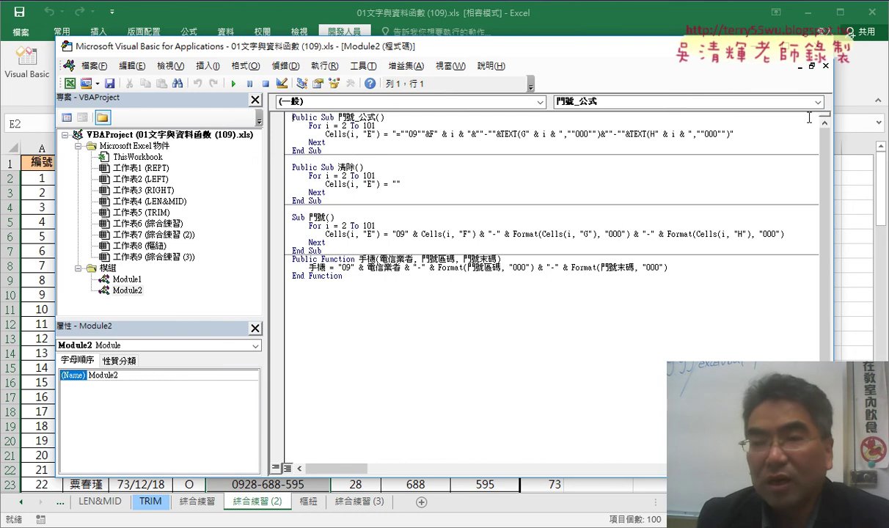
Close the open code windows and point out Module1 and Module2 in the Project pane.
left_click(826, 67)
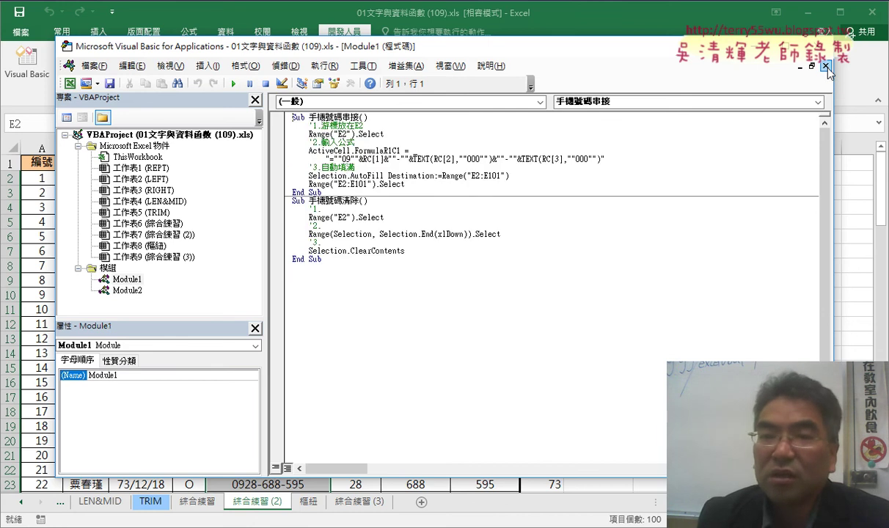
left_click(826, 67)
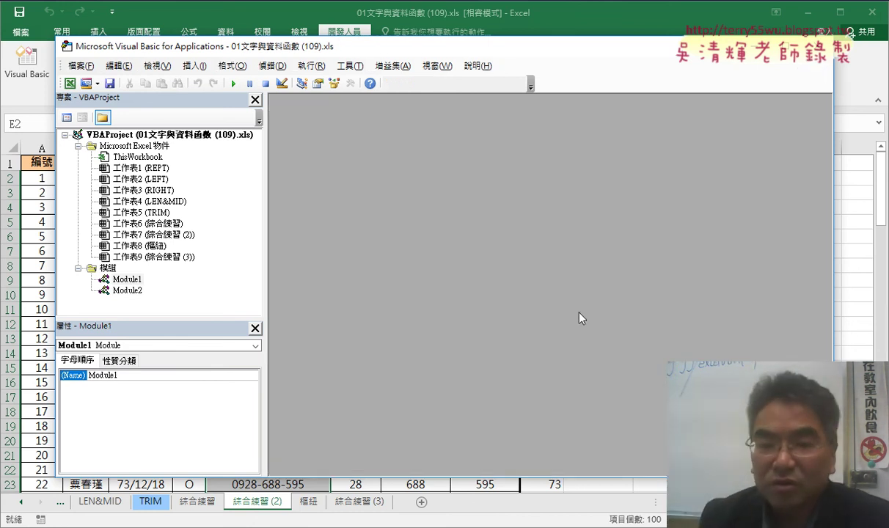
left_click(131, 280)
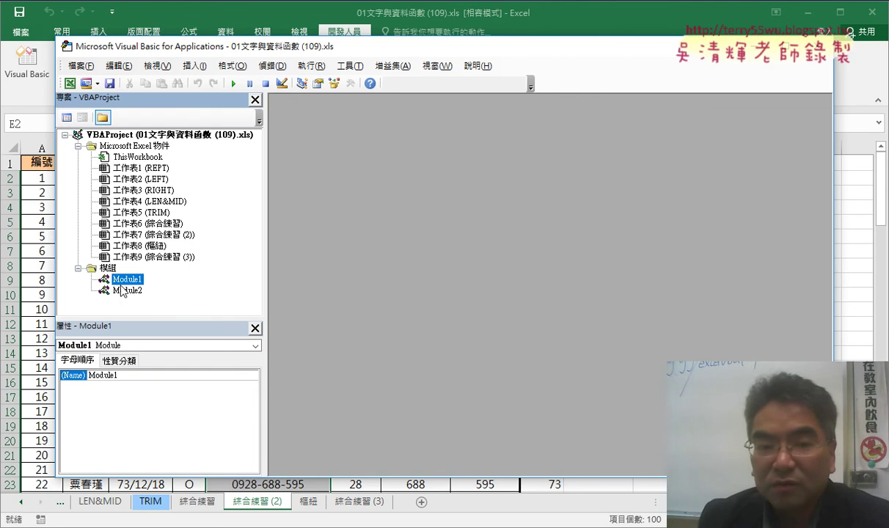
left_click_drag(140, 307, 150, 303)
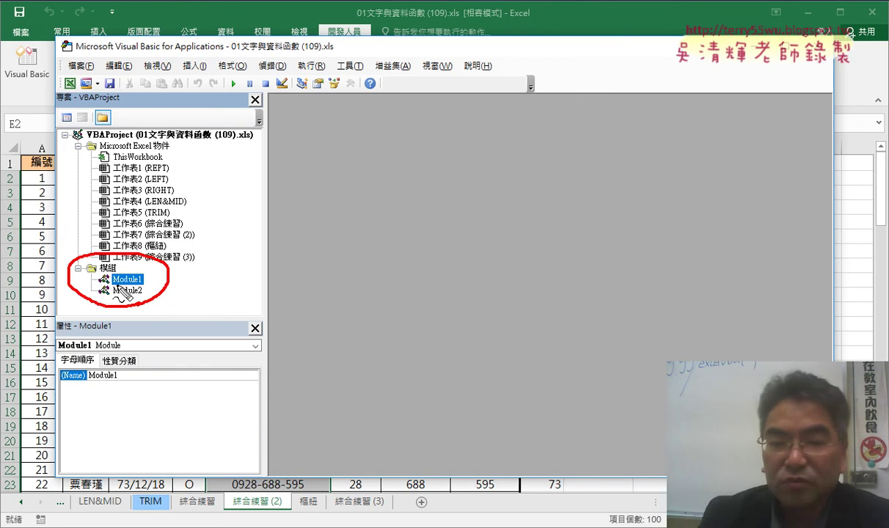
key("Escape")
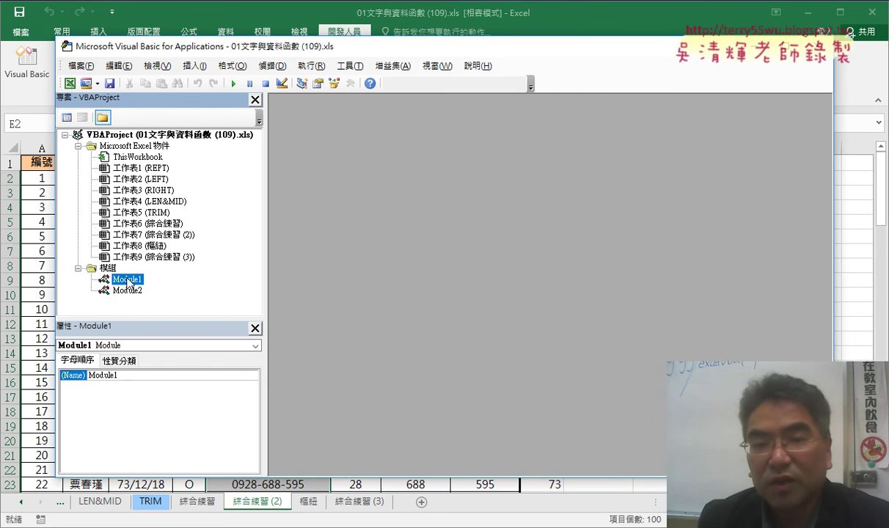
View Module1's and Module2's code, widen the code area, then close the VBA editor.
double_click(127, 279)
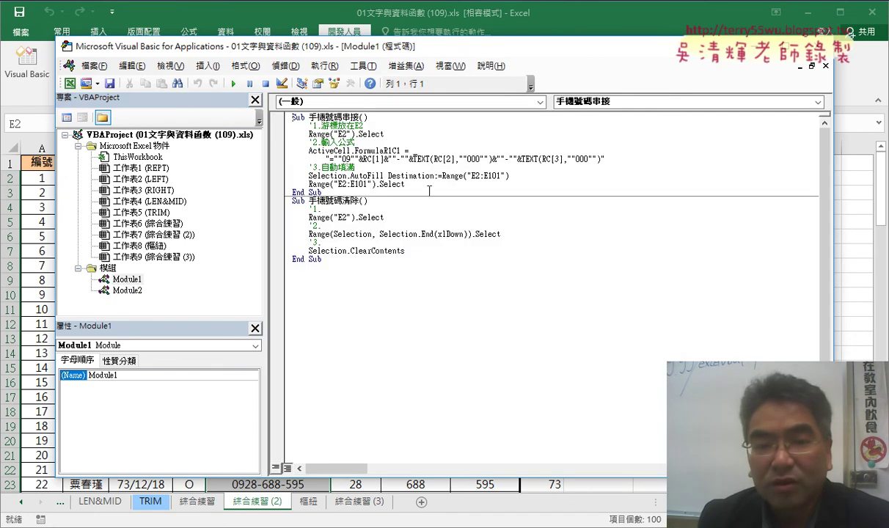
double_click(127, 291)
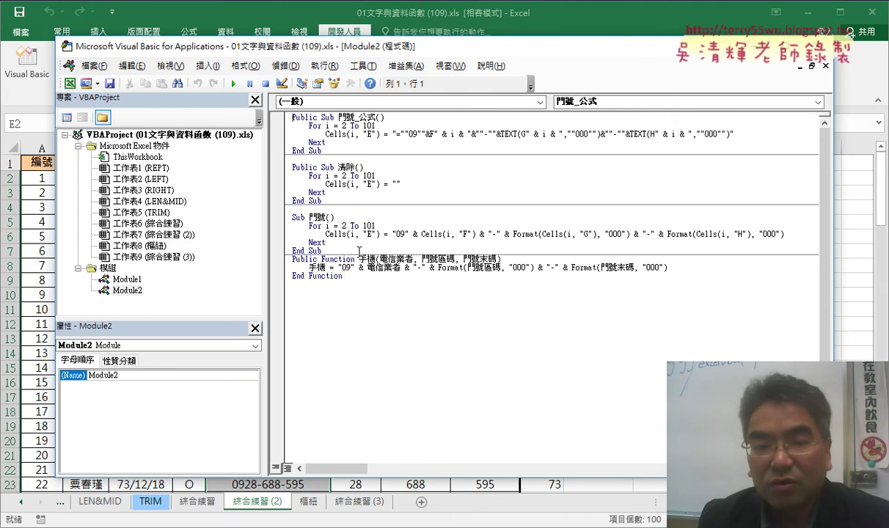
left_click_drag(264, 242, 236, 242)
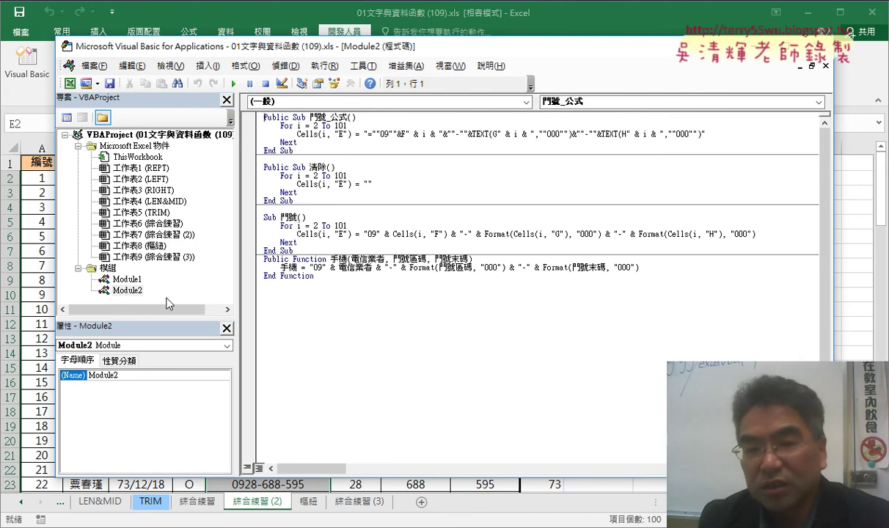
double_click(125, 279)
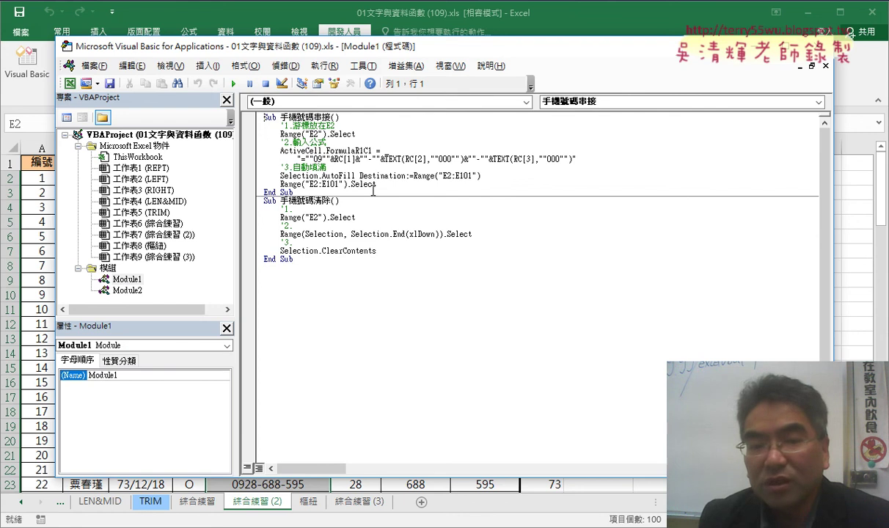
left_click(127, 290)
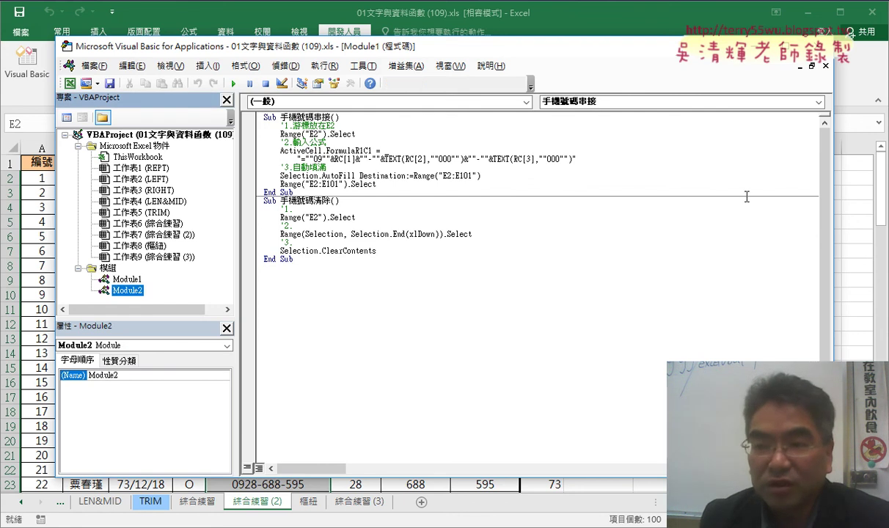
left_click(783, 46)
Clear and refill column E on 綜合練習 (2) with the 手機號碼清除 and 手機號碼串接 buttons.
left_click(664, 335)
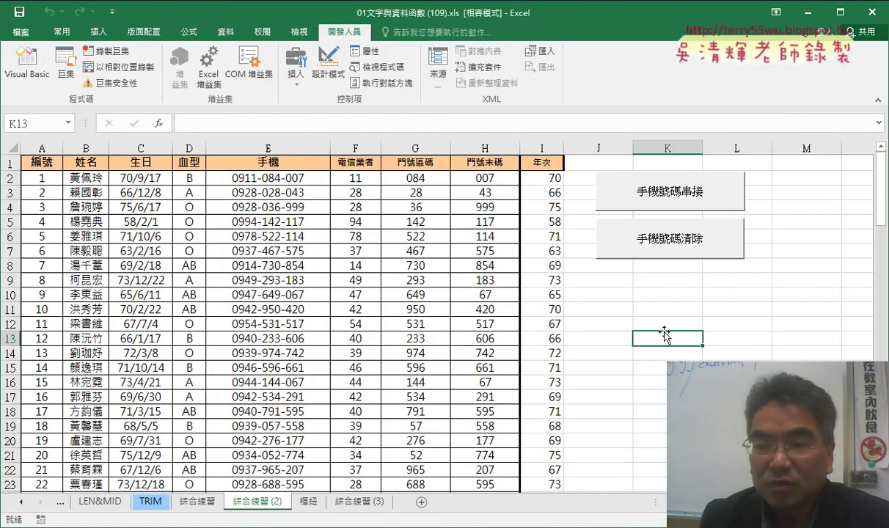
left_click(645, 241)
left_click(669, 206)
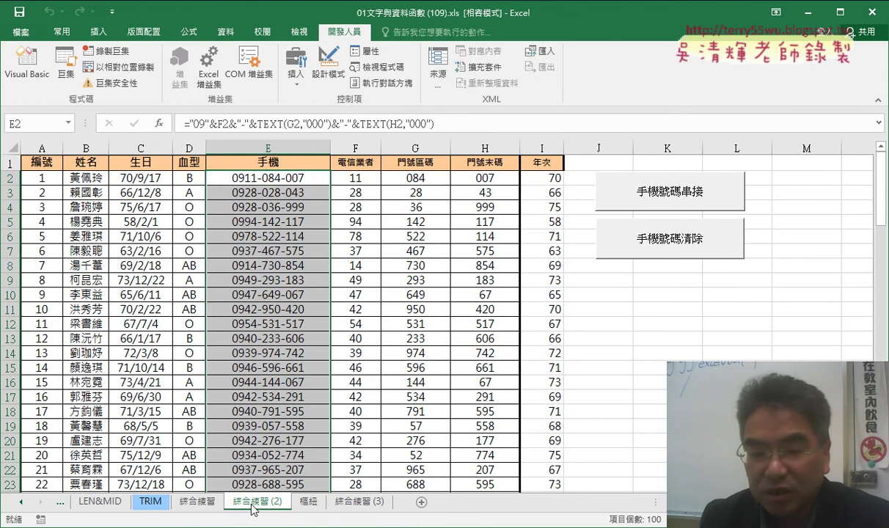
mouse_move(277, 507)
left_mouse_down()
mouse_move(290, 487)
mouse_move(337, 507)
mouse_move(230, 508)
left_mouse_up()
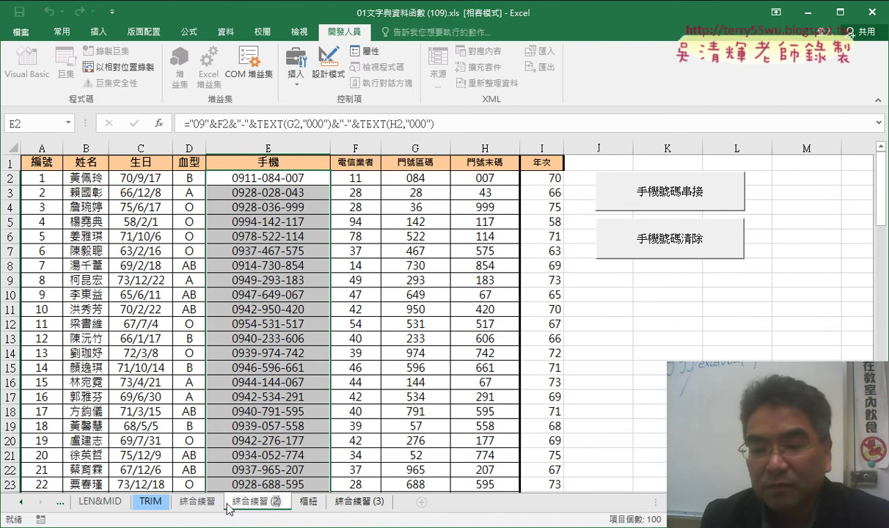
Switch to the 綜合練習 (3) sheet and annotate its 門號_公式, 清除 and 門號 buttons.
left_click(352, 502)
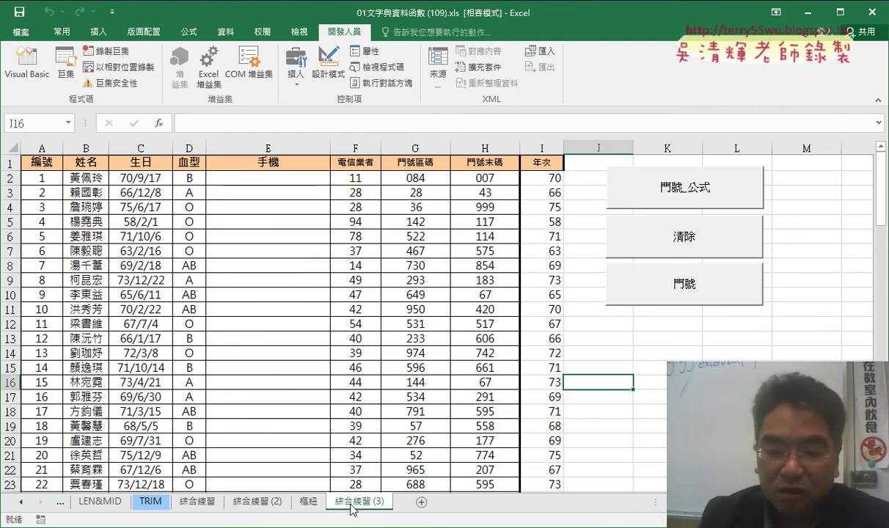
left_click(642, 415)
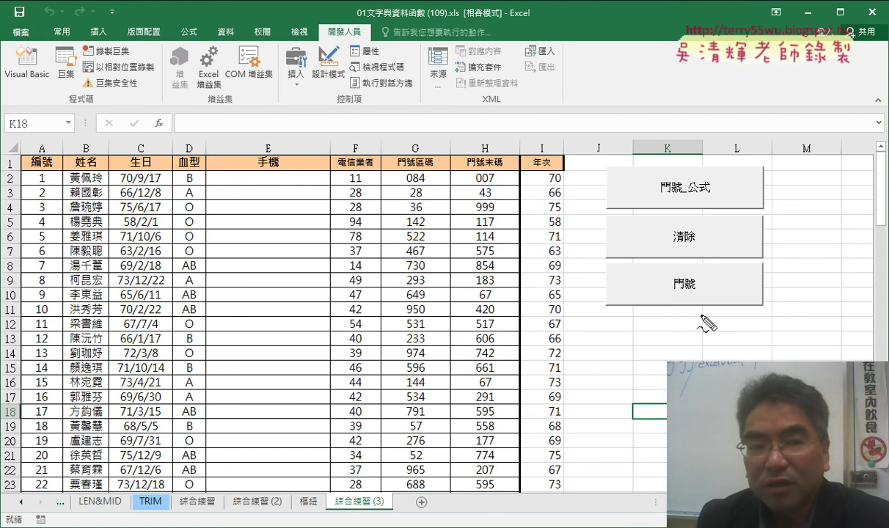
left_click_drag(26, 97, 45, 87)
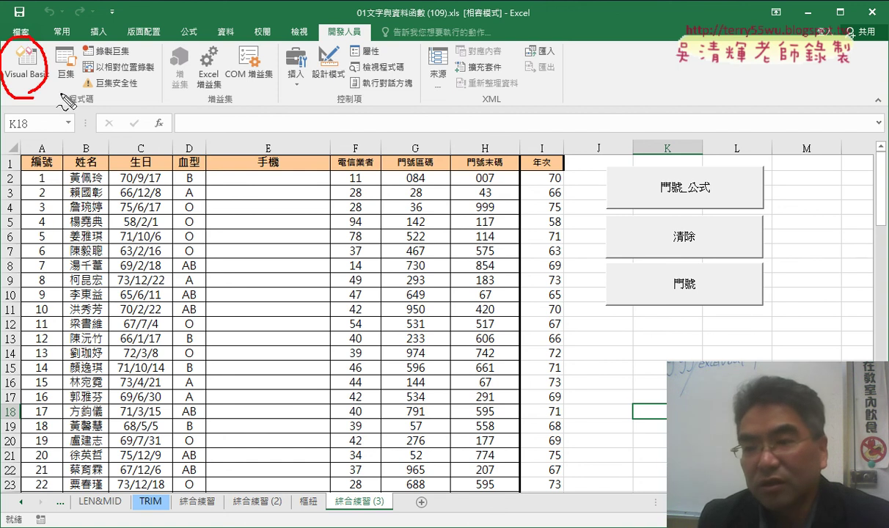
left_click_drag(681, 325, 704, 346)
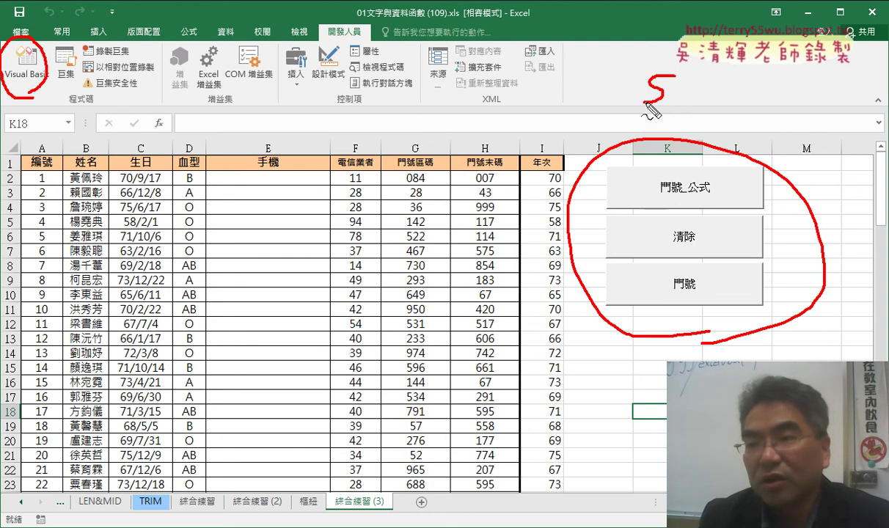
mouse_move(661, 79)
left_mouse_down()
mouse_move(645, 101)
mouse_move(680, 85)
mouse_move(692, 104)
left_mouse_up()
left_click_drag(642, 114, 697, 112)
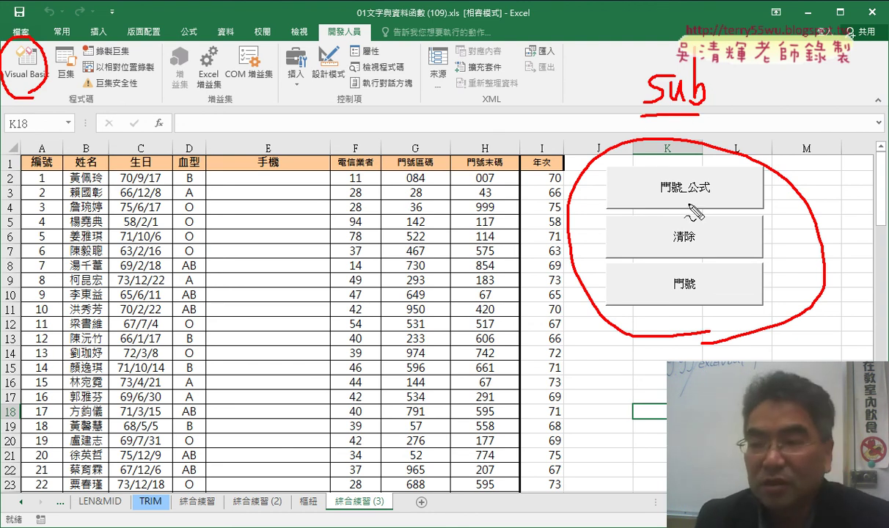
key("Escape")
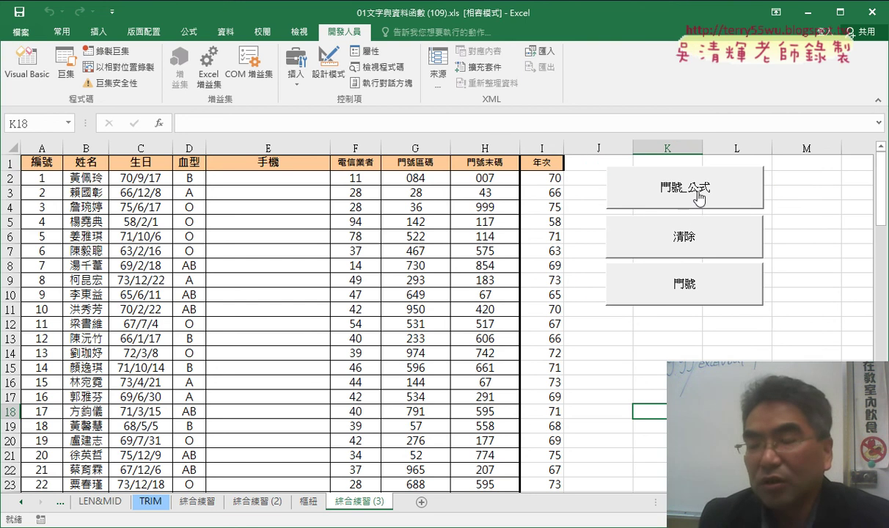
Fill column E via 門號_公式, clear it with 清除, then refill it as plain values with 門號.
left_click(696, 194)
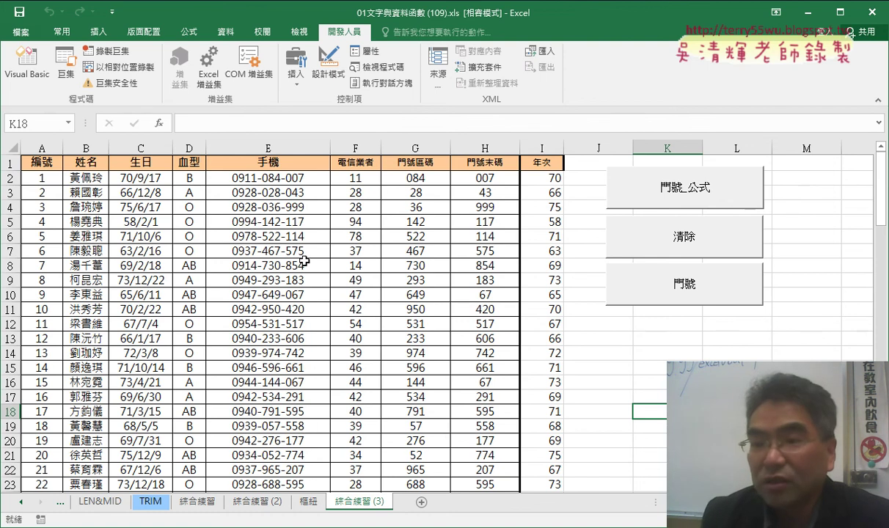
left_click(717, 252)
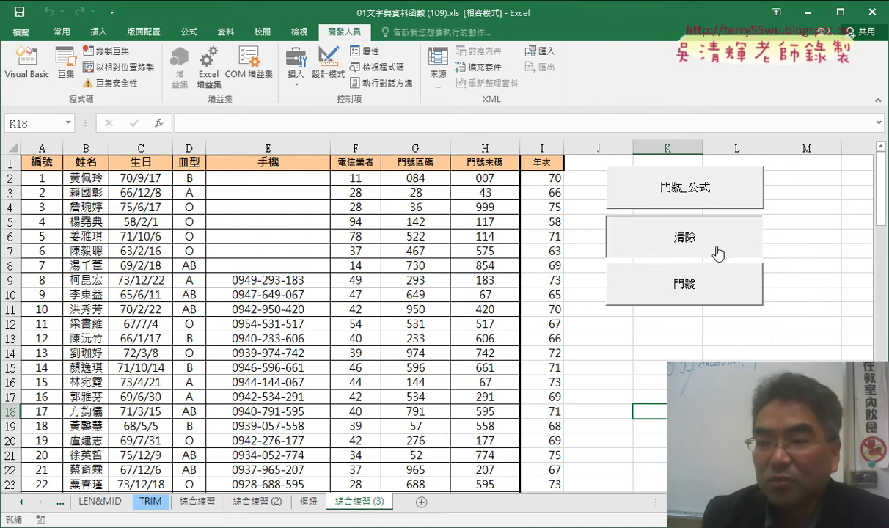
left_click(700, 297)
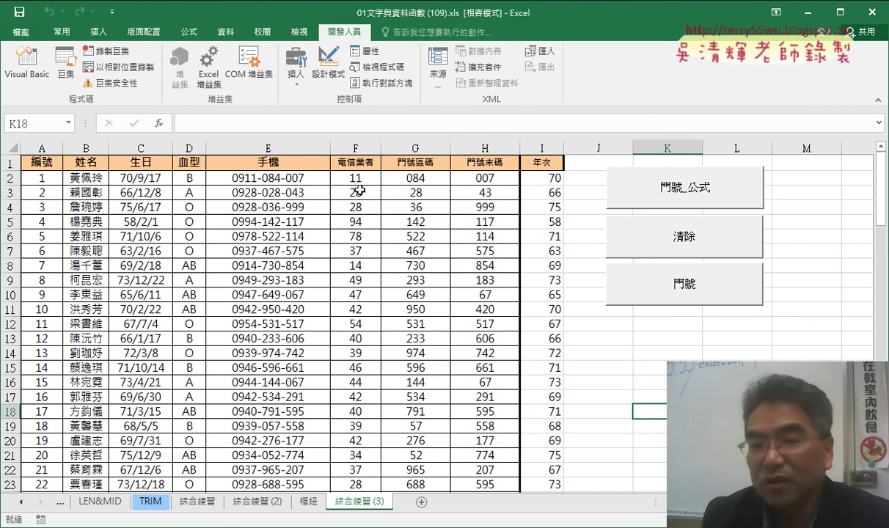
left_click(312, 179)
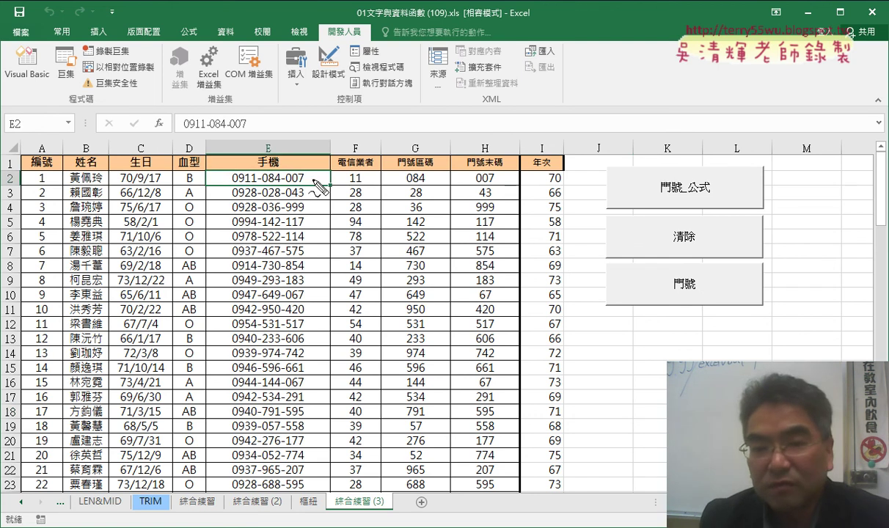
Refill column E with 門號_公式 and examine E2's formula ="09"&F2&"-"&TEXT(G2,"000")&"-"&TEXT(H2,"000").
left_click_drag(258, 142, 253, 141)
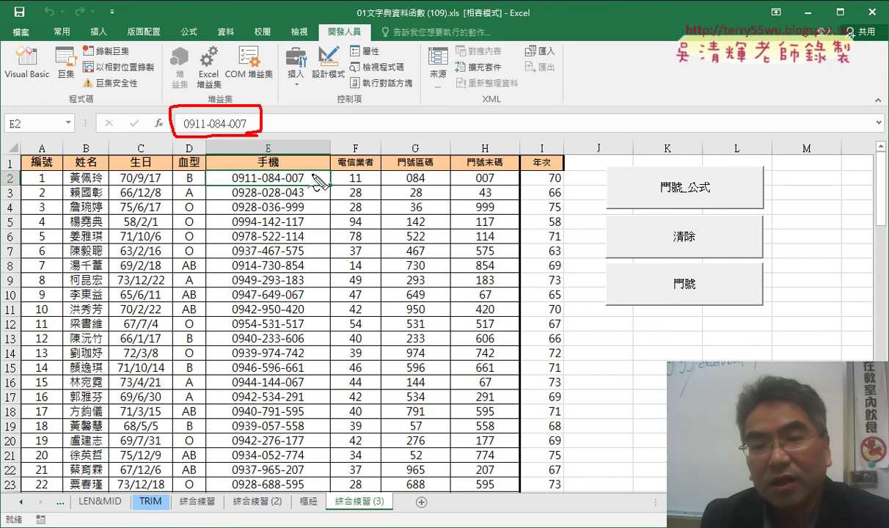
mouse_move(313, 176)
left_mouse_down()
mouse_move(265, 126)
mouse_move(282, 135)
left_mouse_up()
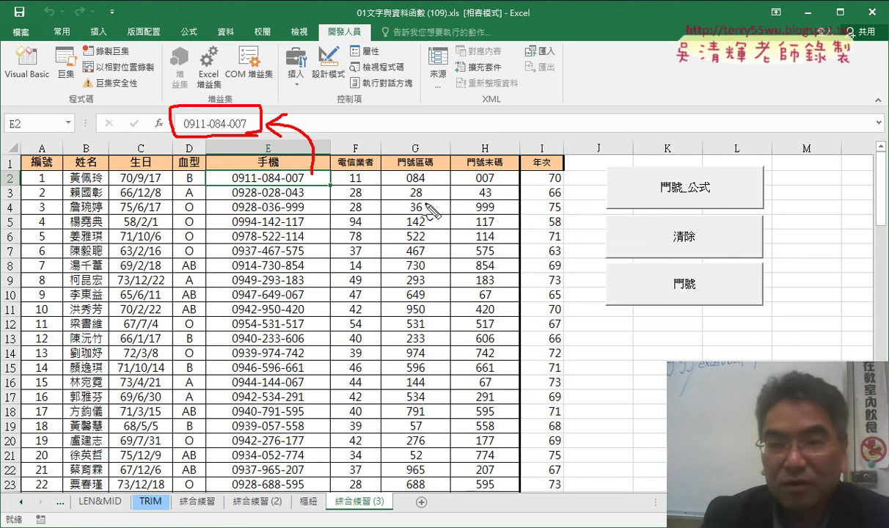
key("Escape")
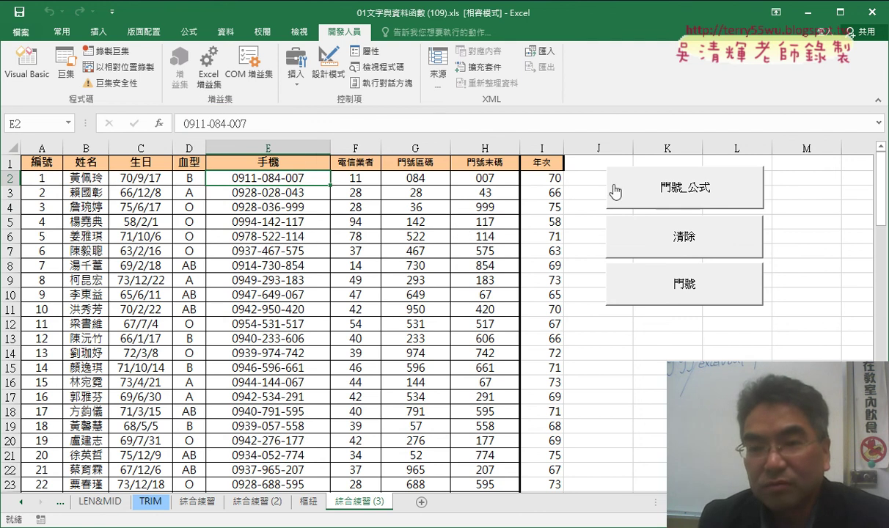
left_click(713, 189)
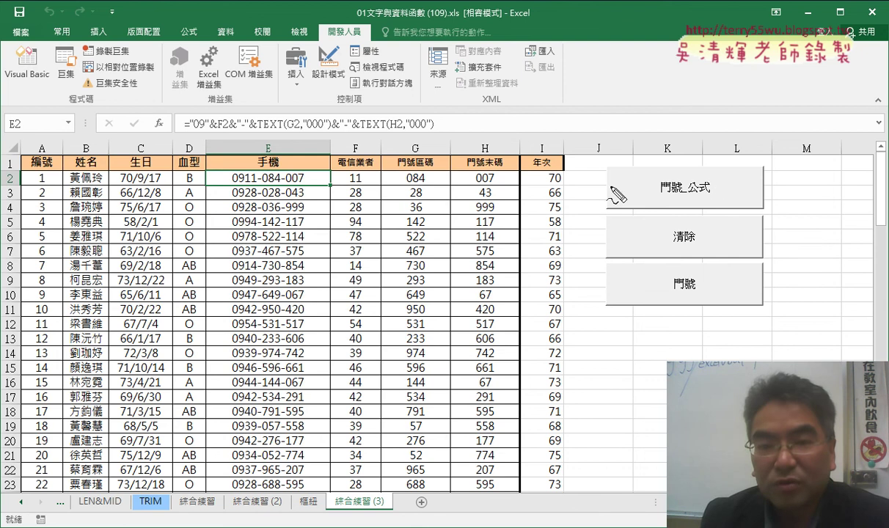
mouse_move(314, 186)
left_mouse_down()
mouse_move(316, 165)
mouse_move(320, 189)
left_mouse_up()
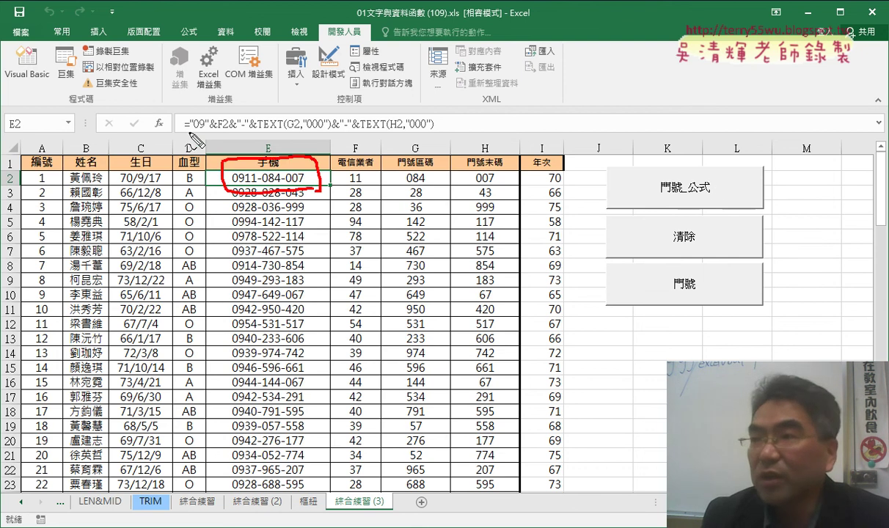
left_click_drag(183, 133, 438, 133)
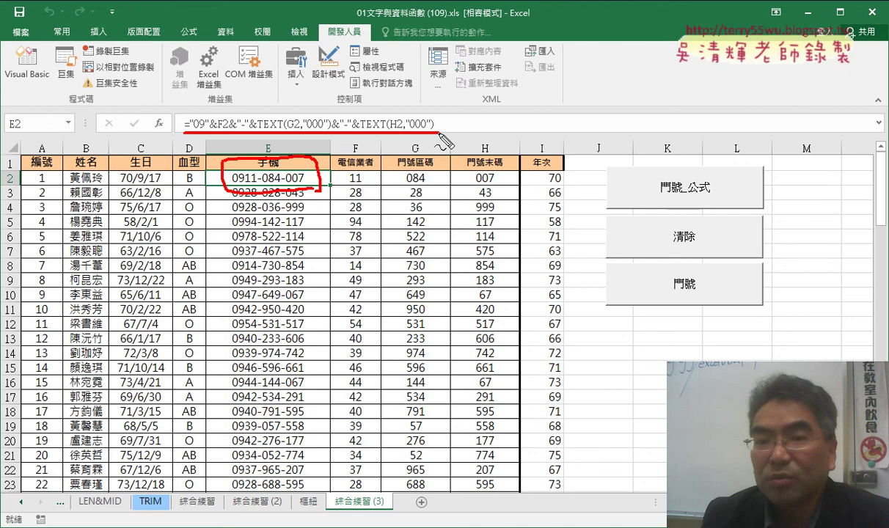
mouse_move(367, 46)
left_mouse_down()
mouse_move(320, 111)
mouse_move(341, 94)
left_mouse_up()
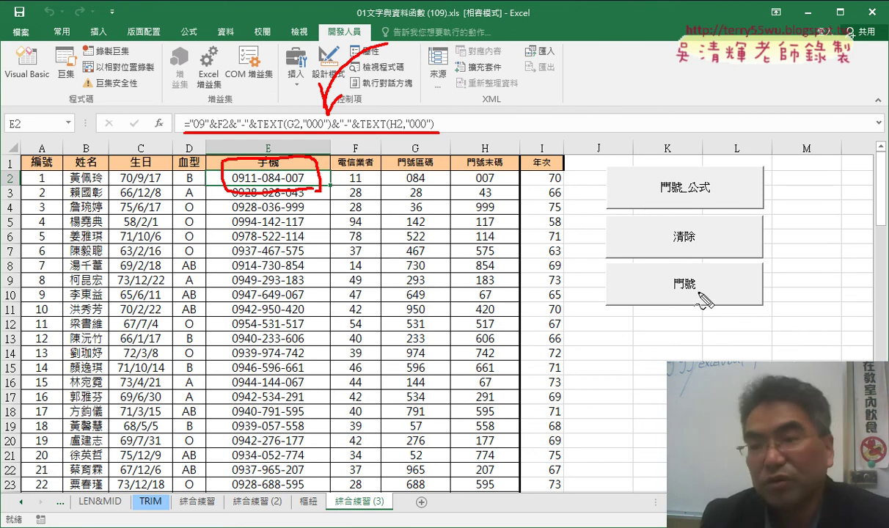
Clear column E, refill it with plain-value phone numbers, and mark up the buttons on screen.
left_click(690, 239)
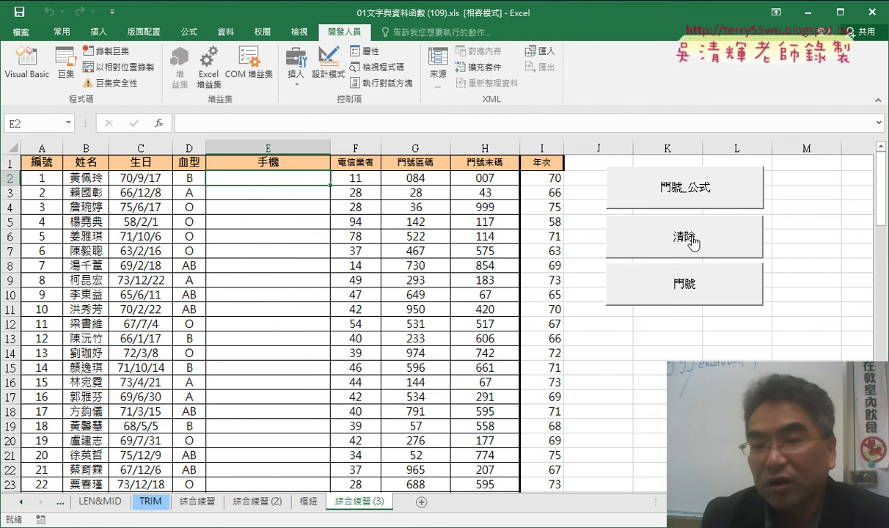
left_click(692, 288)
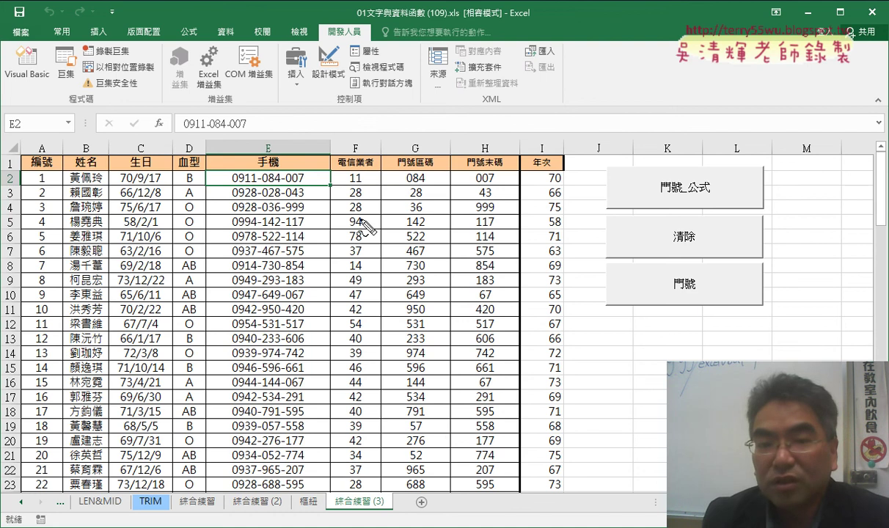
mouse_move(310, 184)
left_mouse_down()
mouse_move(223, 179)
mouse_move(311, 185)
left_mouse_up()
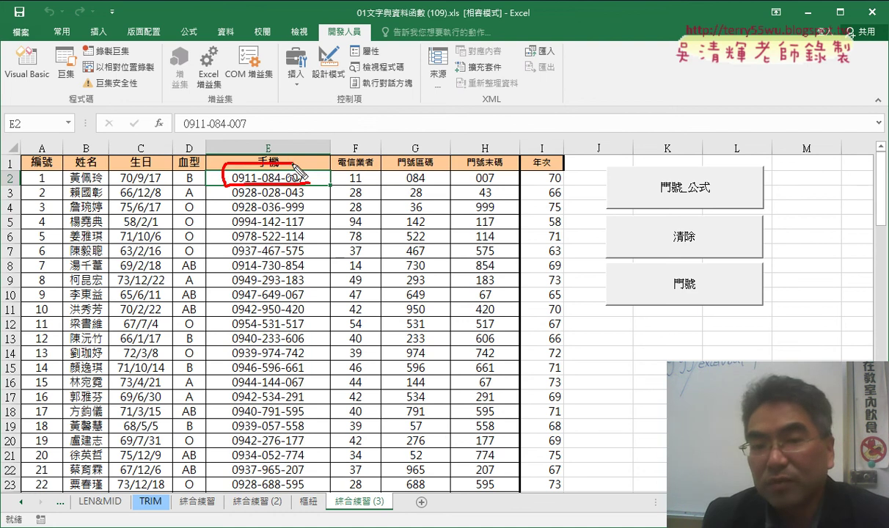
left_click_drag(260, 123, 270, 156)
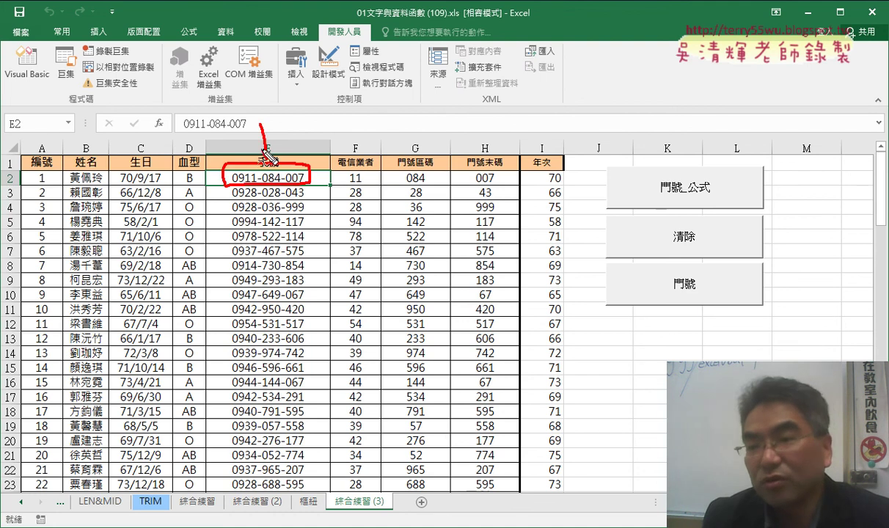
left_click_drag(658, 195, 711, 189)
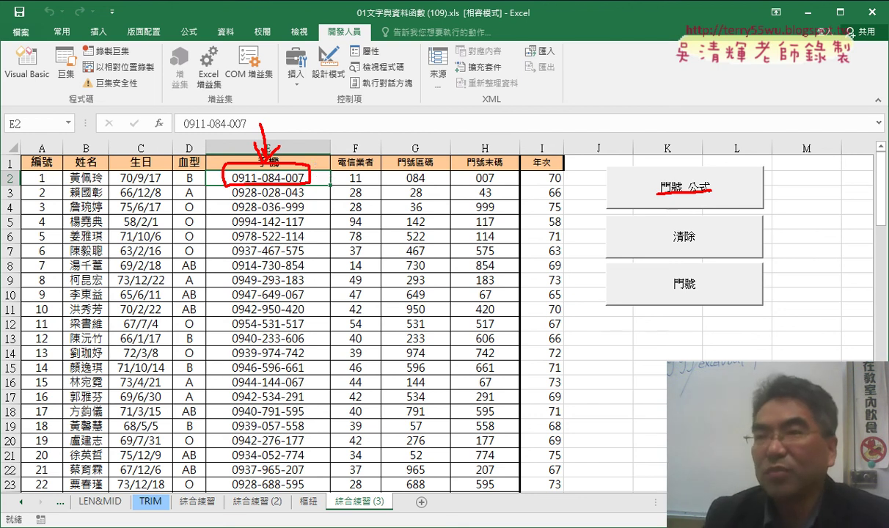
left_click_drag(672, 290, 699, 289)
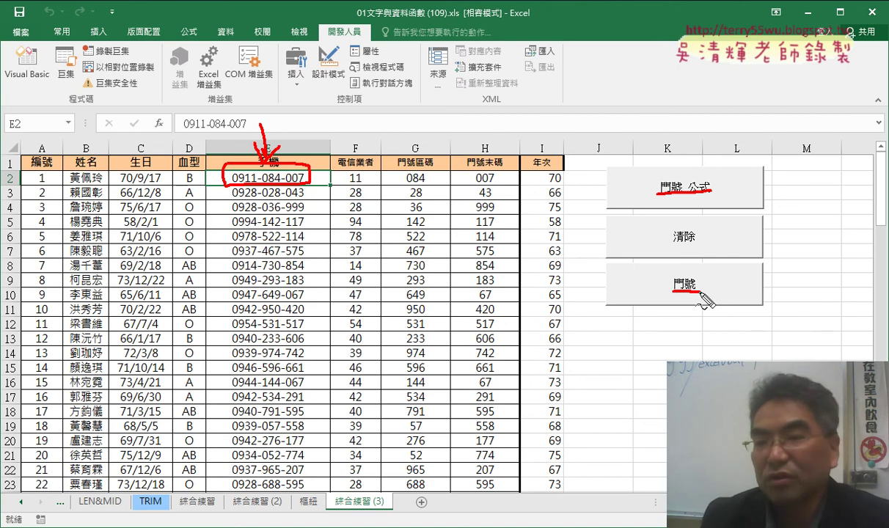
key("Escape")
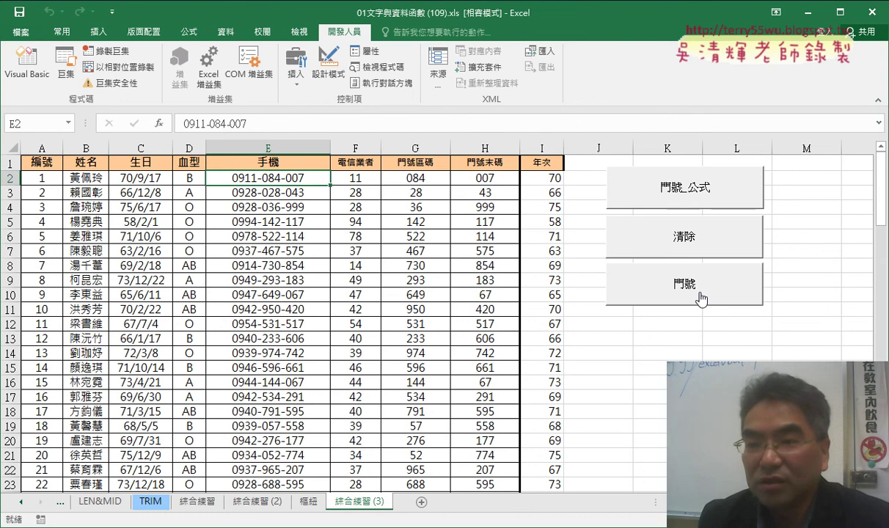
Refill the phone column with the 門號_公式 formula version, then clear it again with 清除.
left_click(678, 248)
left_click(675, 188)
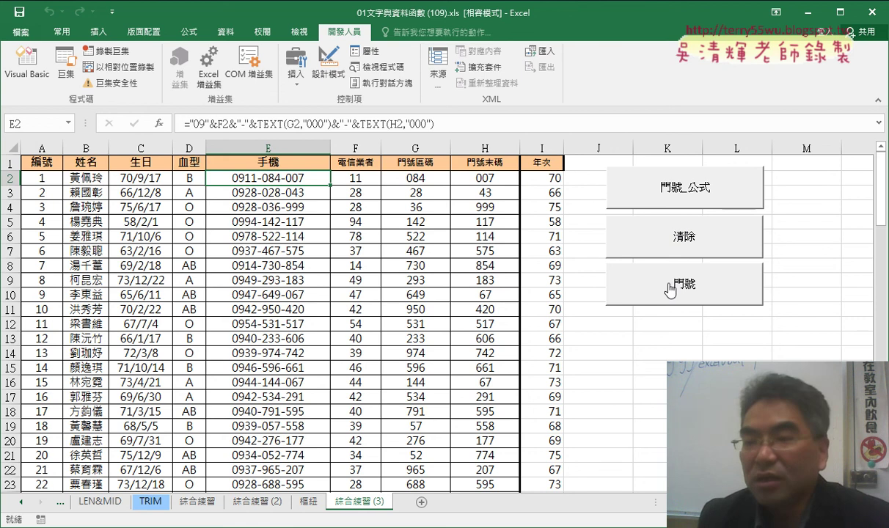
left_click(695, 244)
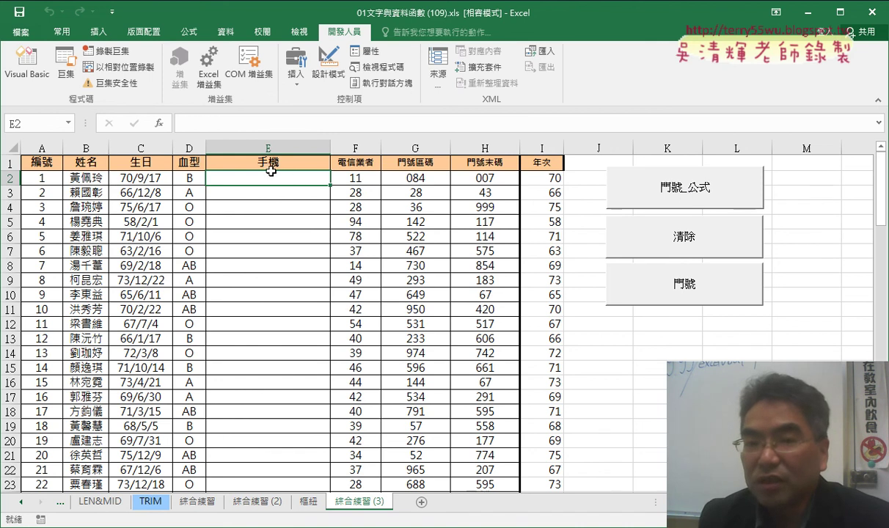
Start Insert Function for E2 and browse the All and Text function categories.
left_click(159, 124)
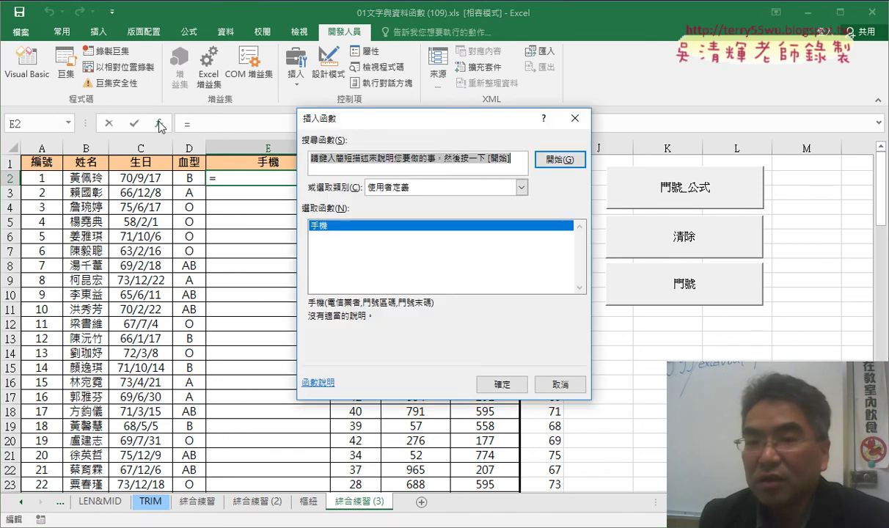
left_click_drag(368, 124, 511, 124)
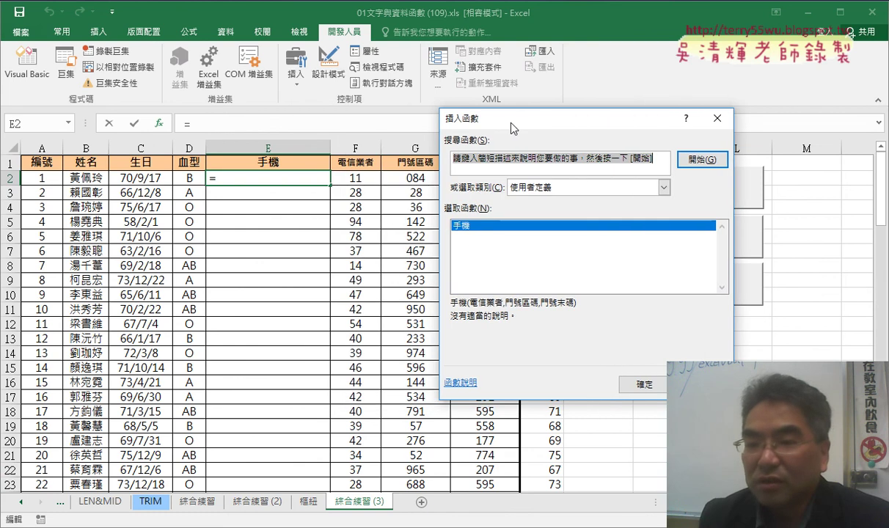
left_click(514, 187)
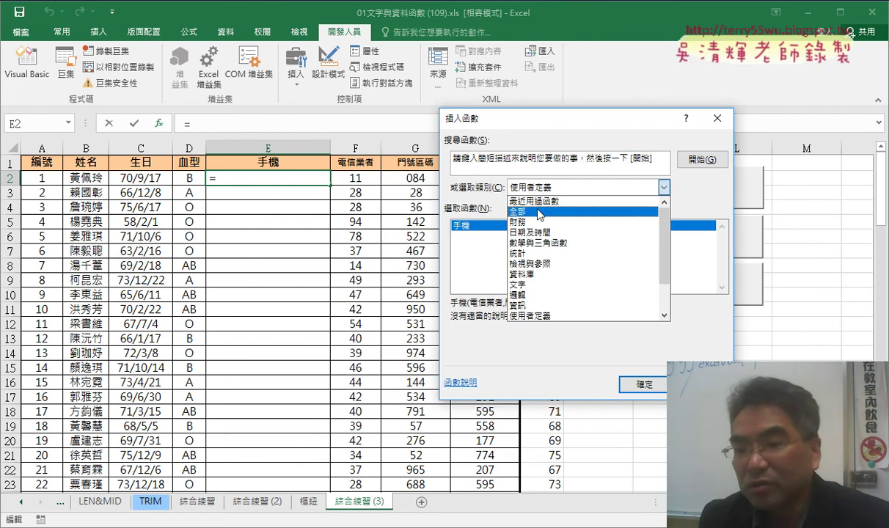
left_click(539, 212)
left_click(511, 186)
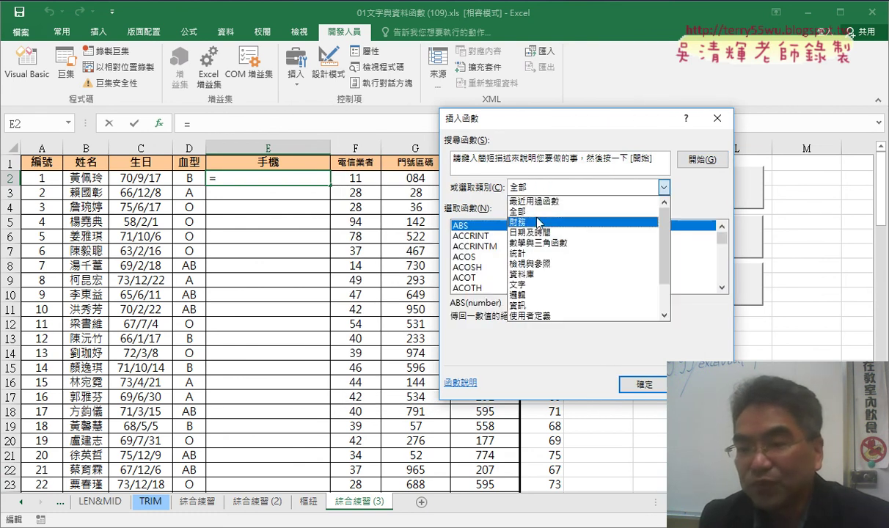
left_click(549, 286)
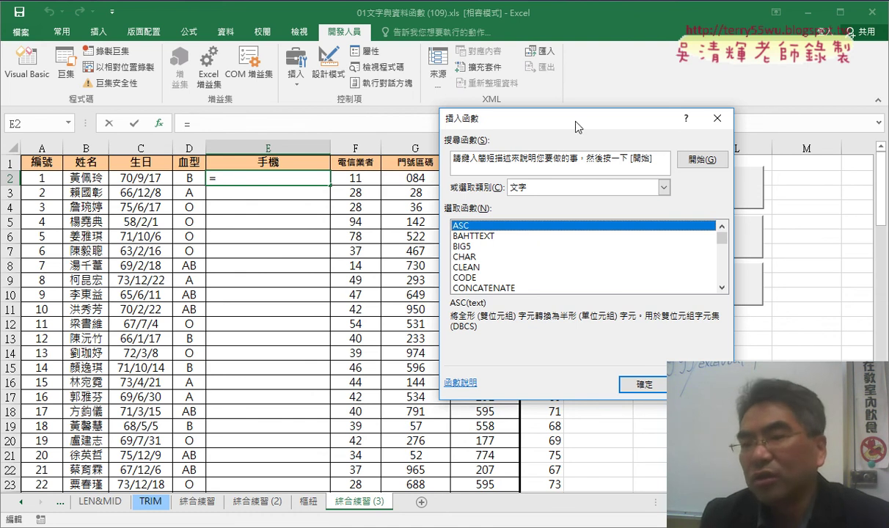
Switch the category to 使用者定義 and choose the 手機 function.
left_click_drag(544, 116, 672, 73)
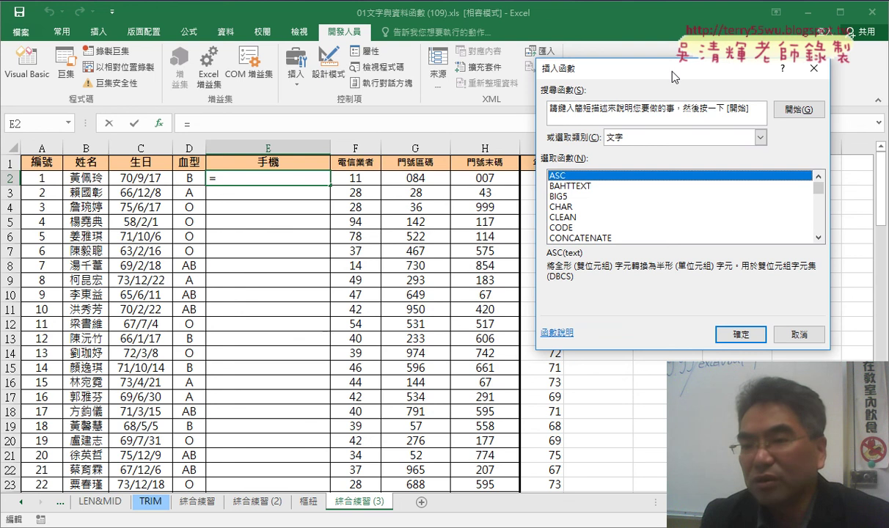
left_click(655, 138)
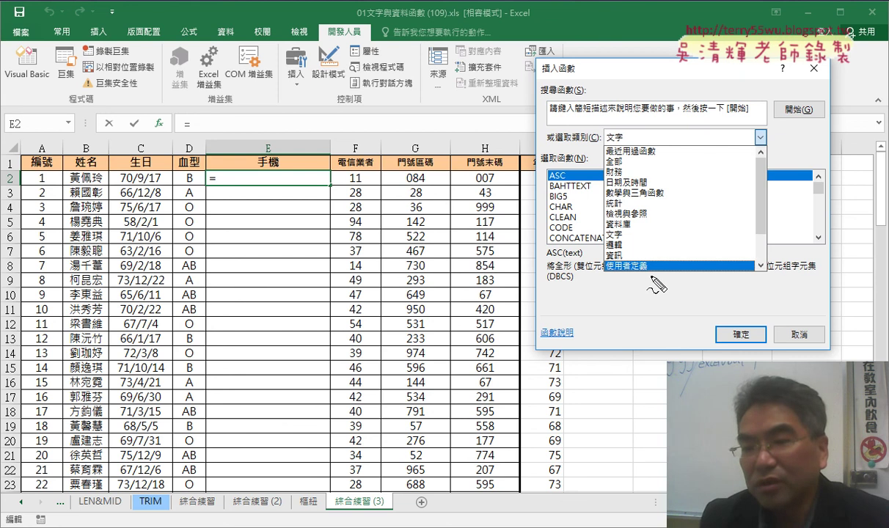
left_click_drag(645, 261, 644, 263)
left_click_drag(707, 212, 649, 258)
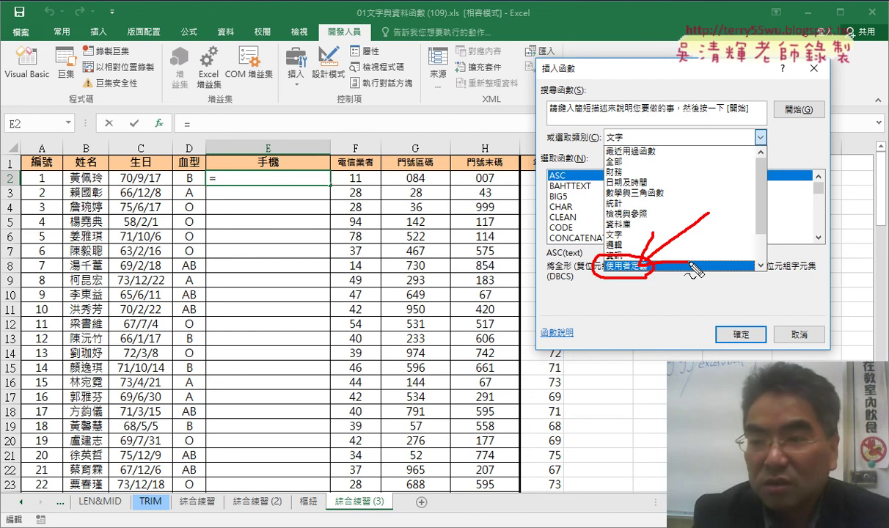
key("Escape")
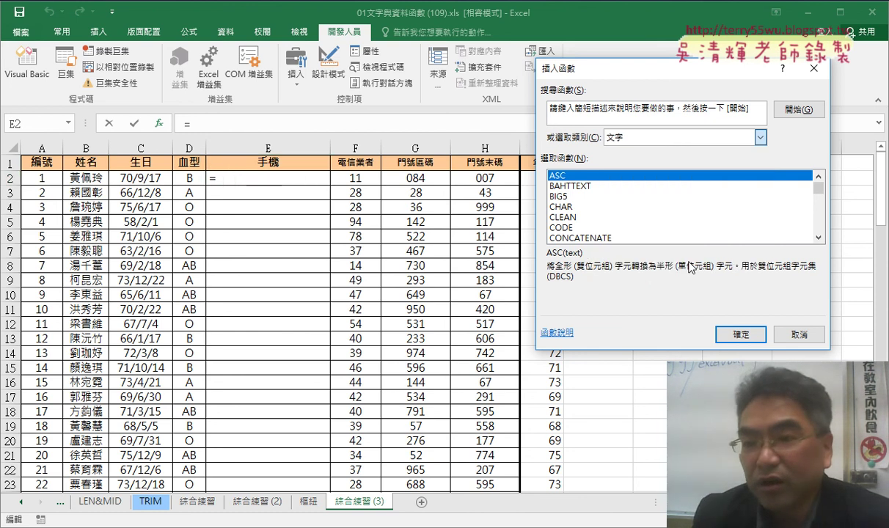
left_click(760, 137)
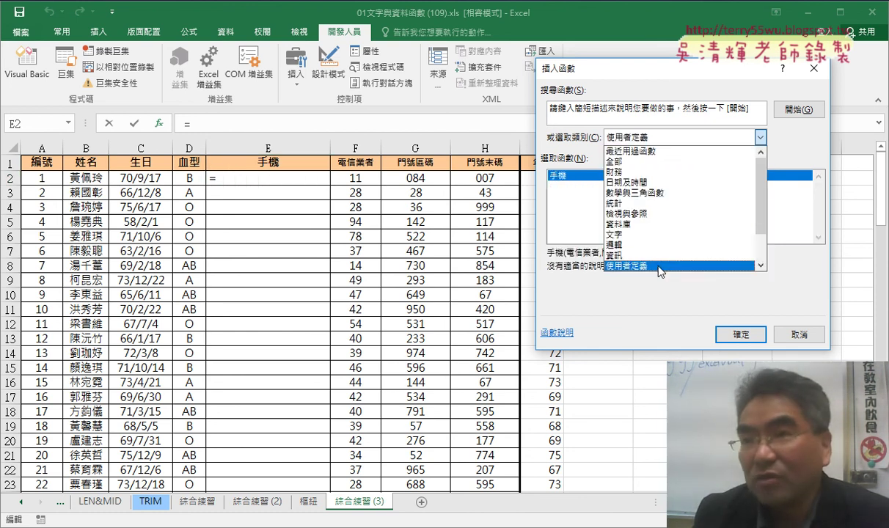
left_click(622, 252)
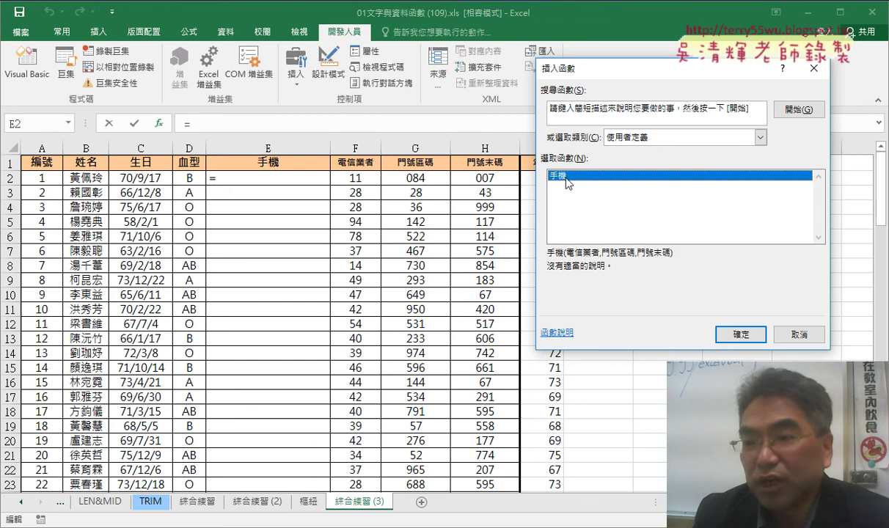
left_click(739, 337)
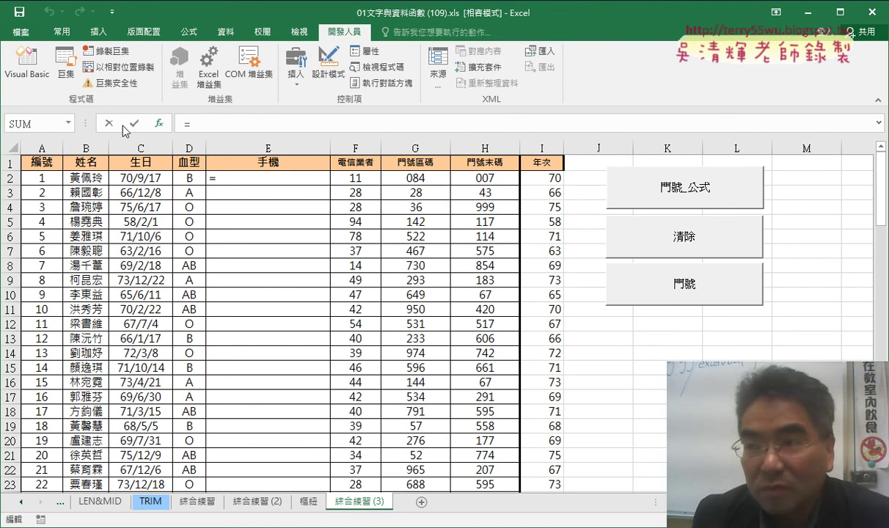
Glance at the 01文字與資料函數 folder, then return to Excel with the 手機 arguments box centred.
left_click(811, 13)
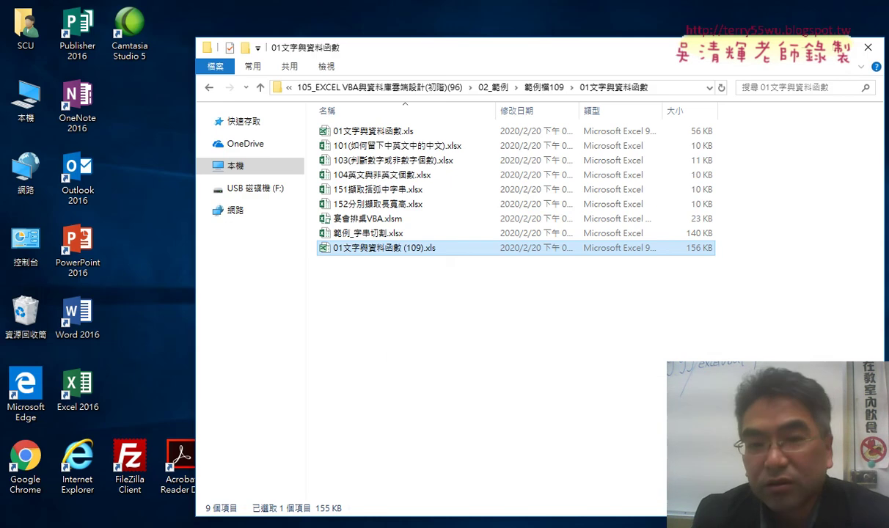
key("alt+Tab")
mouse_move(185, 24)
left_mouse_down()
mouse_move(460, 261)
mouse_move(395, 226)
left_mouse_up()
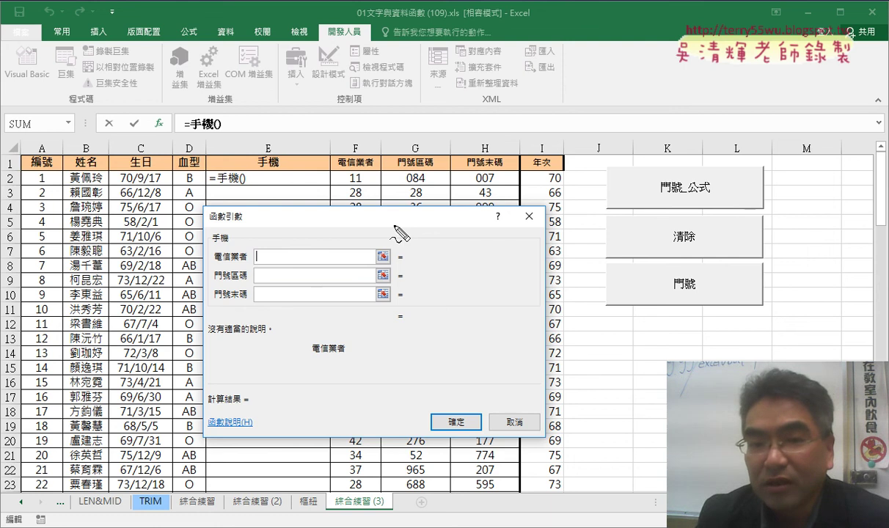
Annotate the 電信業者, 門號區碼 and 門號末碼 argument labels and matching column headers.
left_click_drag(166, 132, 163, 136)
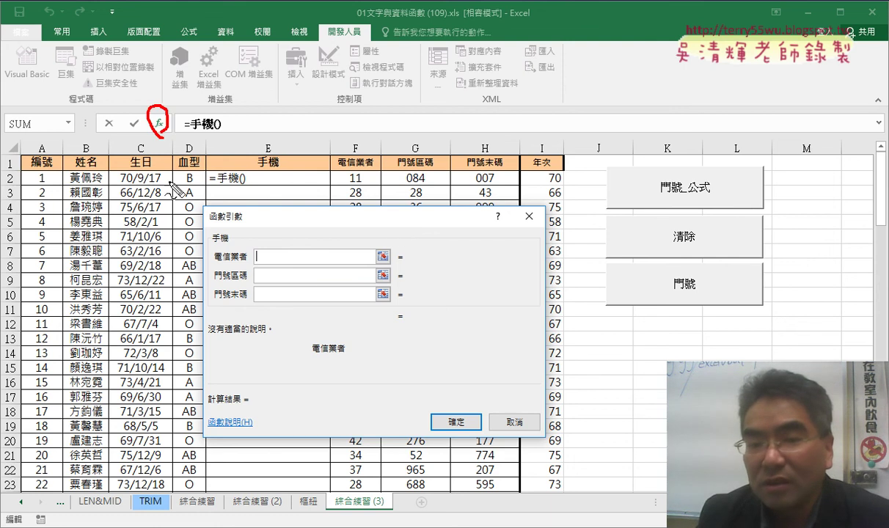
mouse_move(215, 261)
left_mouse_down()
mouse_move(244, 259)
mouse_move(242, 299)
left_mouse_up()
left_click_drag(344, 167, 492, 167)
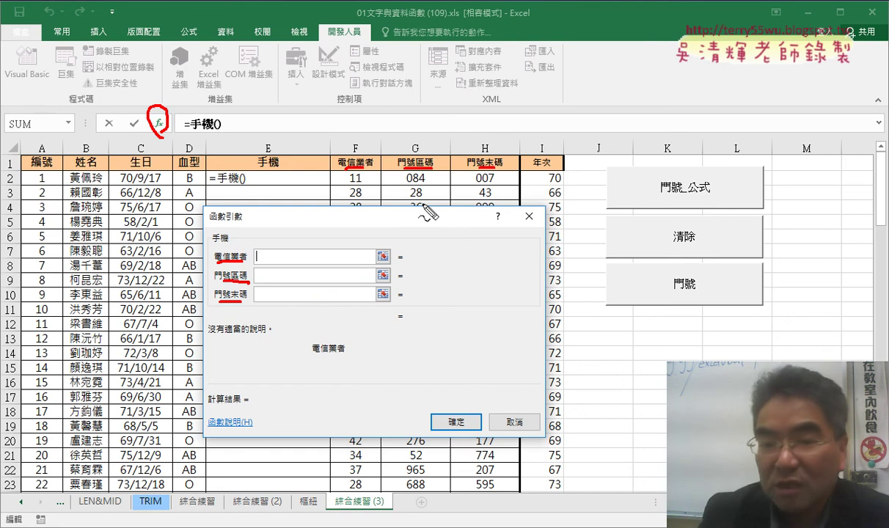
key("Escape")
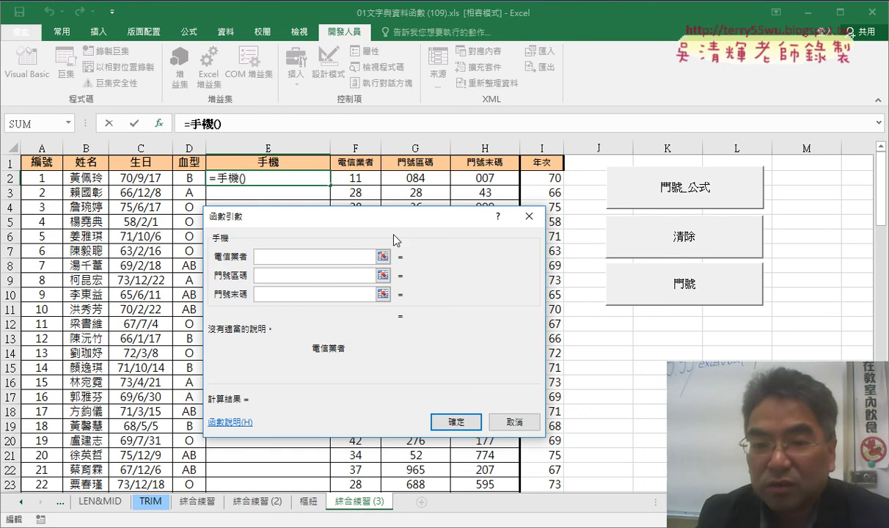
left_click(349, 176)
left_click(294, 276)
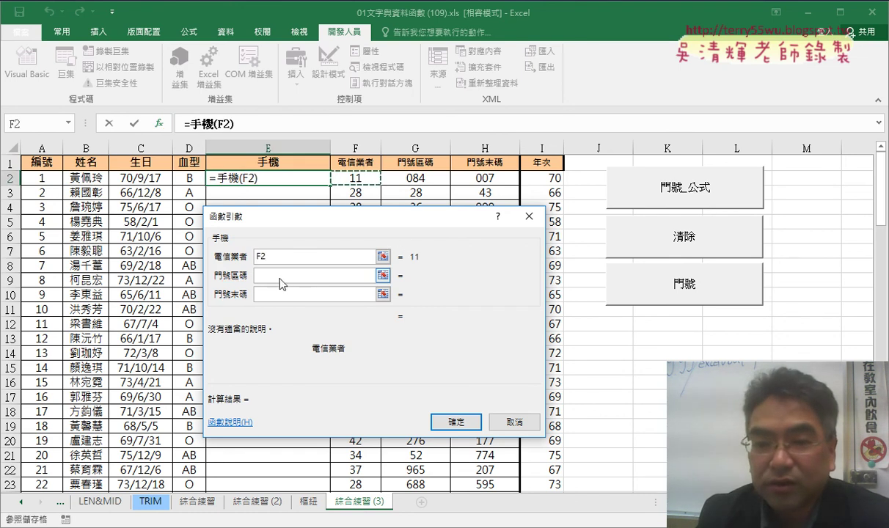
left_click(432, 181)
left_click(293, 293)
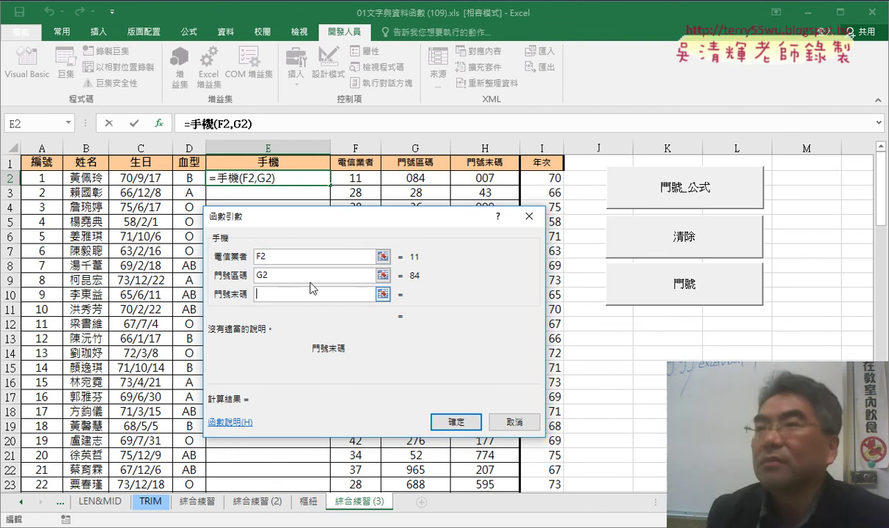
left_click(487, 182)
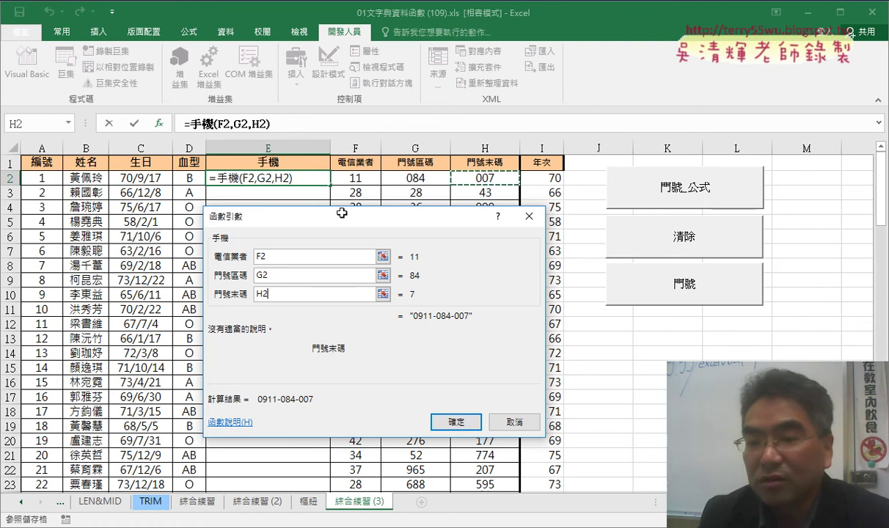
left_click(461, 423)
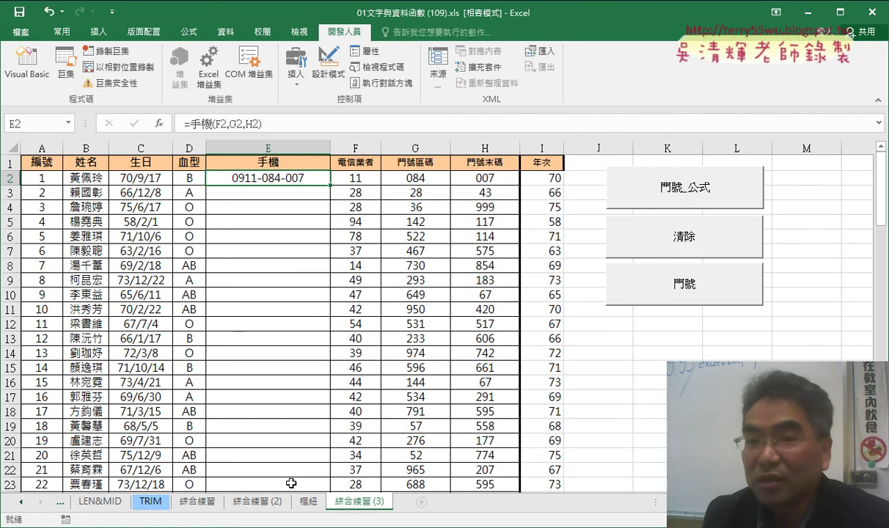
Fill the =手機 formula from E2 down every row of the phone column, then reselect E2.
double_click(331, 187)
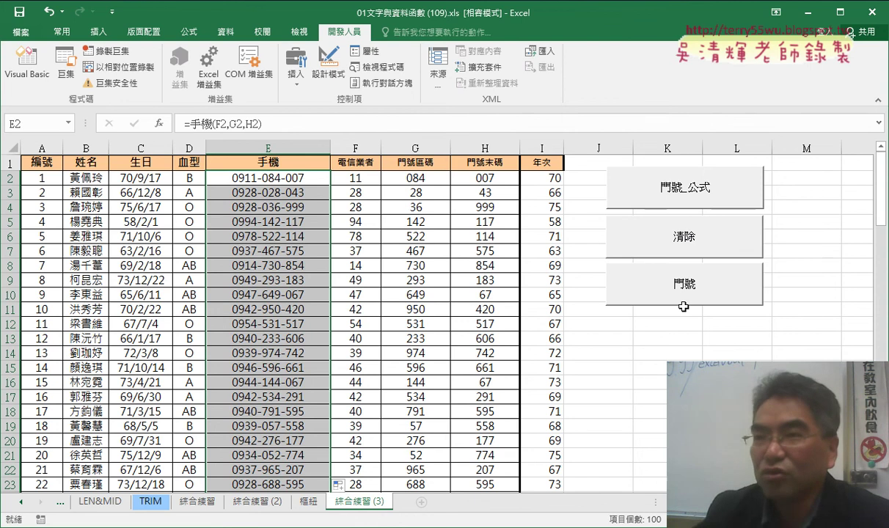
left_click(312, 179)
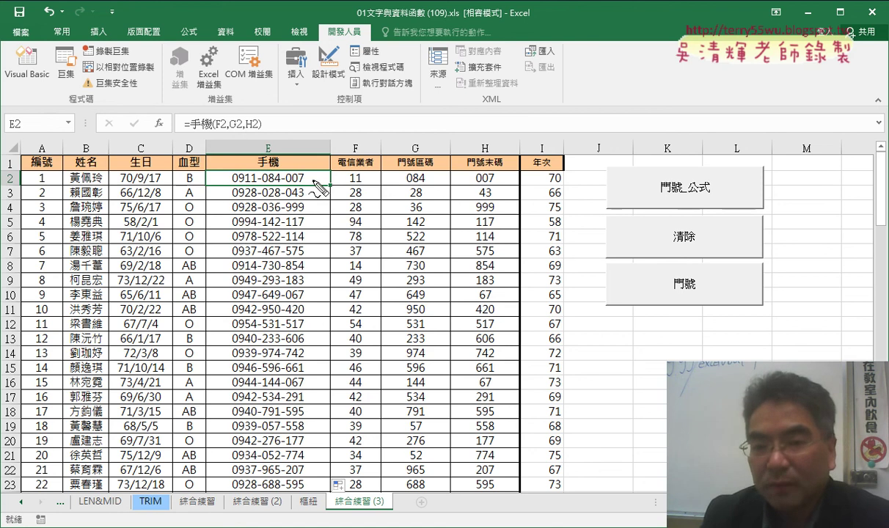
left_click_drag(238, 188, 299, 187)
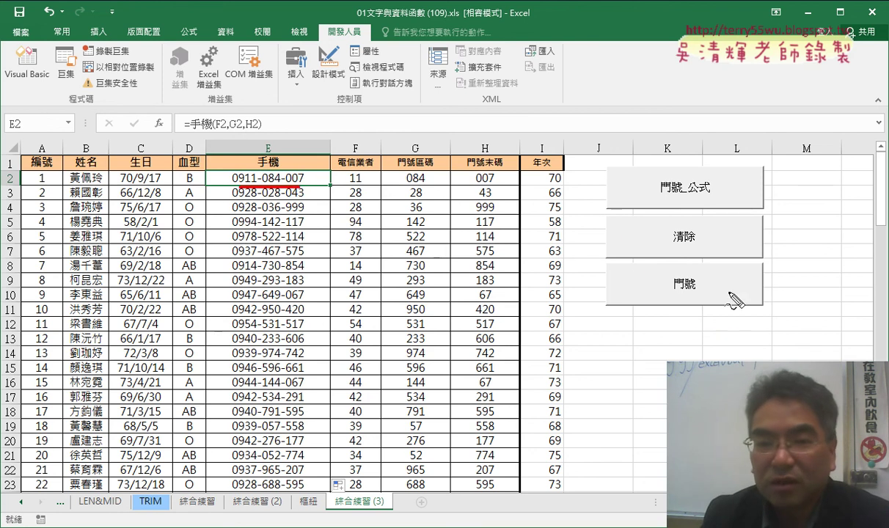
mouse_move(729, 314)
left_mouse_down()
mouse_move(629, 209)
mouse_move(790, 223)
mouse_move(704, 321)
left_mouse_up()
mouse_move(222, 206)
left_mouse_down()
mouse_move(147, 174)
mouse_move(242, 209)
left_mouse_up()
mouse_move(406, 118)
left_mouse_down()
mouse_move(444, 117)
mouse_move(439, 165)
left_mouse_up()
left_click_drag(440, 109, 443, 167)
mouse_move(506, 102)
left_mouse_down()
mouse_move(461, 176)
mouse_move(526, 170)
left_mouse_up()
left_click_drag(471, 150, 513, 135)
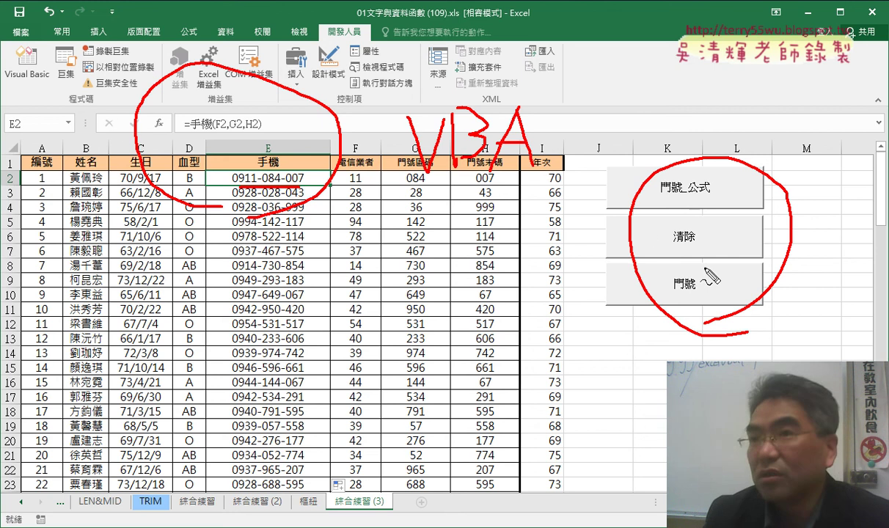